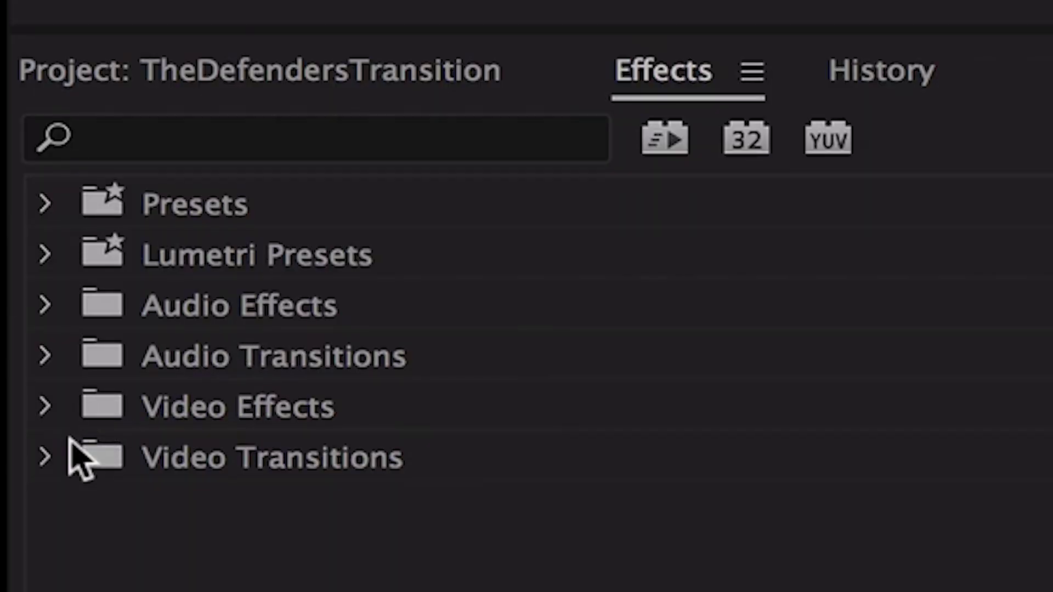
Step: Apply the Push video transition from the Slide group at both cuts between the three clips on V1
{"action": "double_click", "coordinate": [21, 455]}
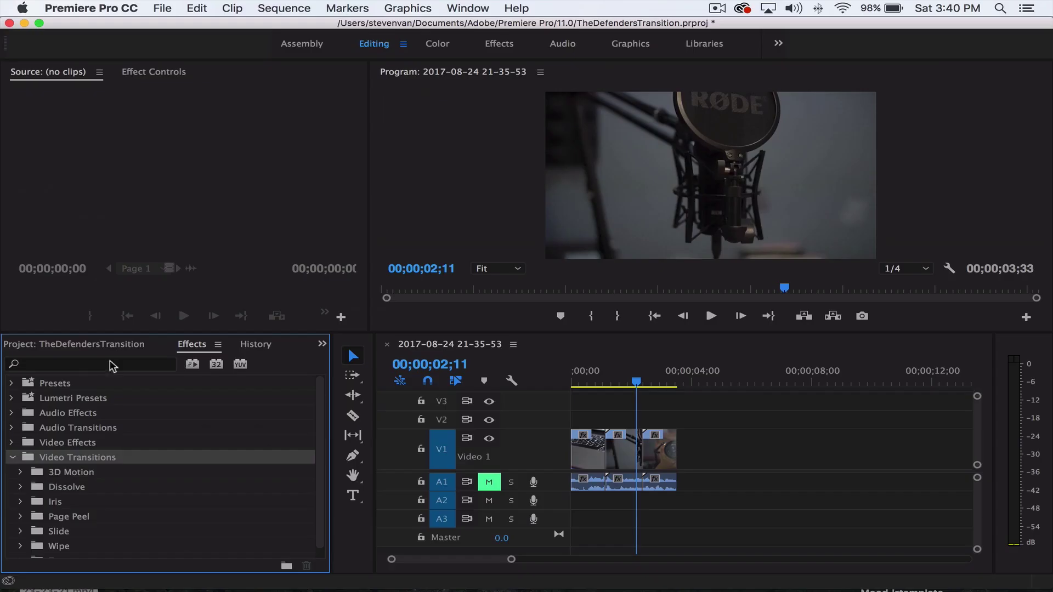
{"action": "scroll", "coordinate": [132, 449], "scroll_direction": "down", "scroll_amount": 1}
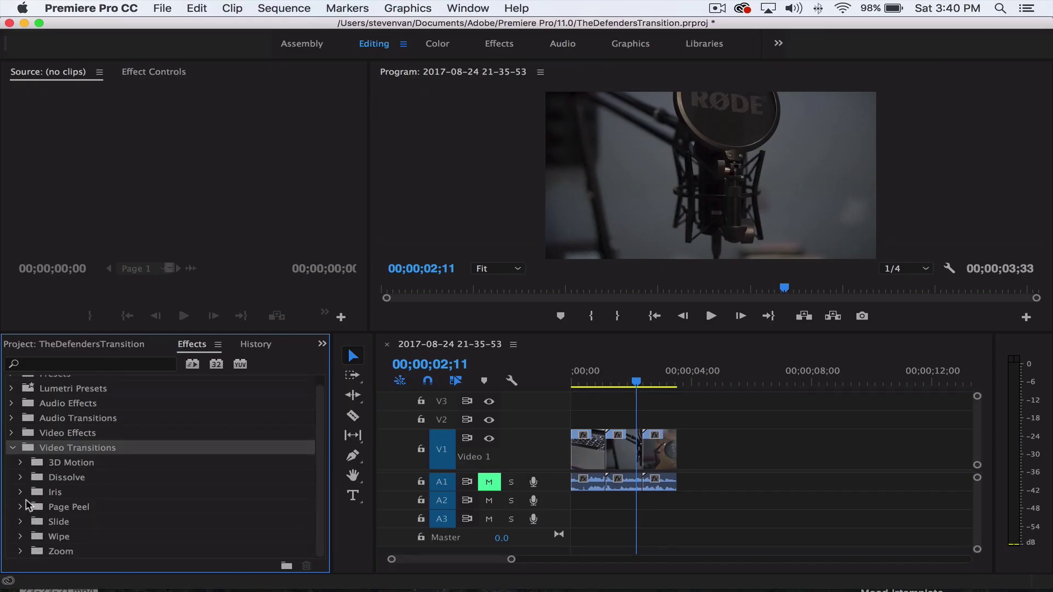
{"action": "left_click", "coordinate": [22, 521]}
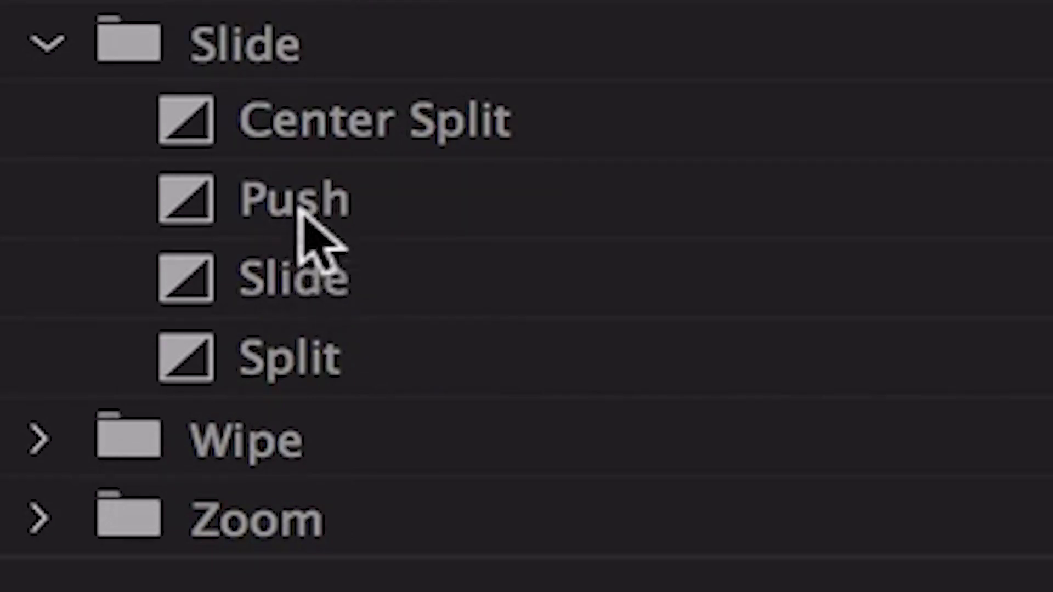
{"action": "left_click_drag", "start_coordinate": [68, 492], "coordinate": [603, 447]}
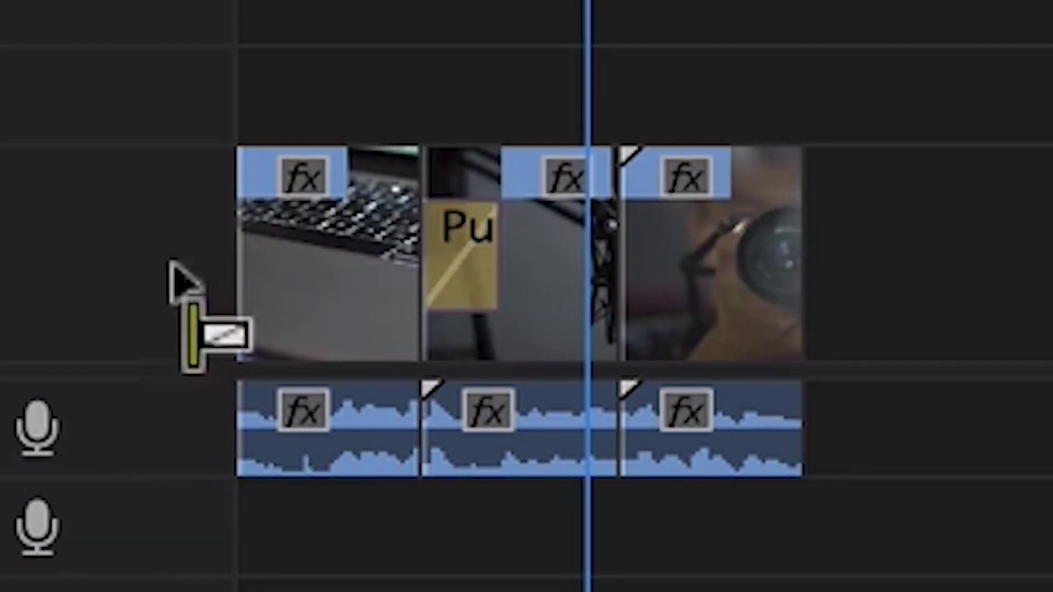
{"action": "left_click_drag", "start_coordinate": [1, 419], "coordinate": [630, 274]}
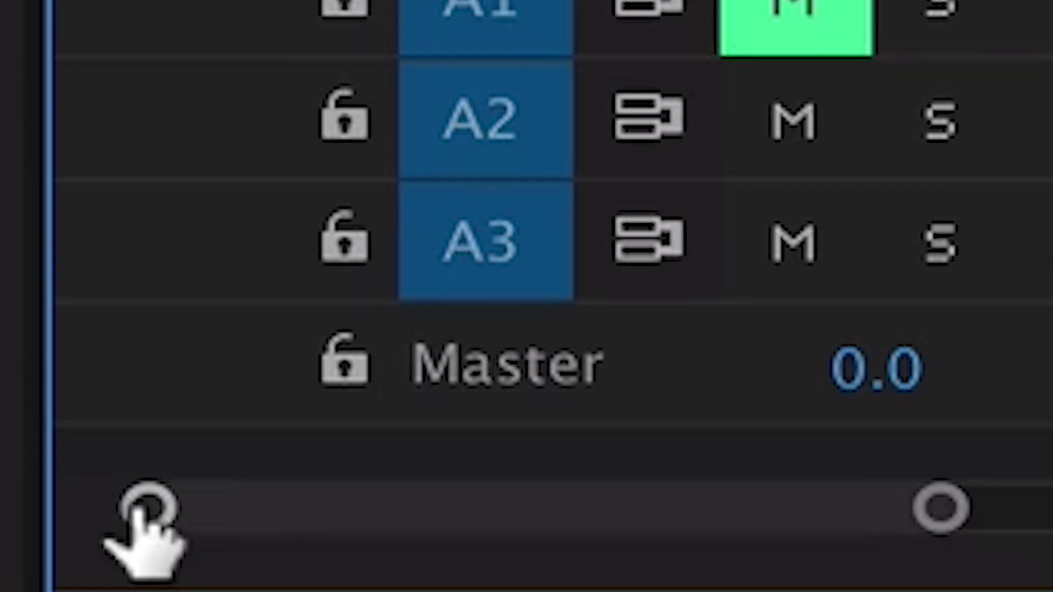
Step: Set the alignment of both Push transitions to Center at Cut
{"action": "left_click_drag", "start_coordinate": [391, 559], "coordinate": [420, 557]}
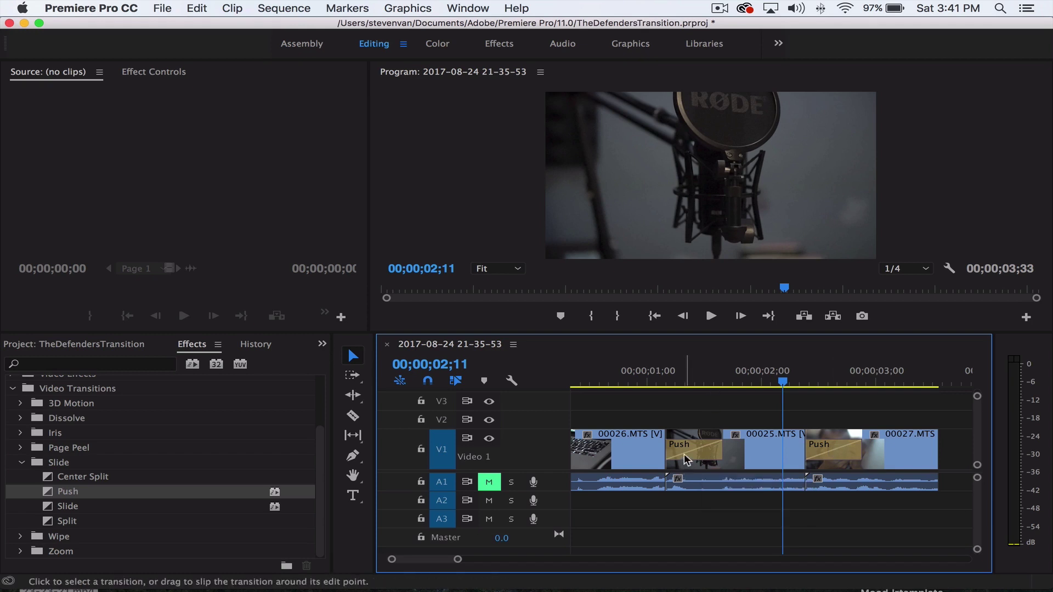
{"action": "left_click", "coordinate": [716, 445]}
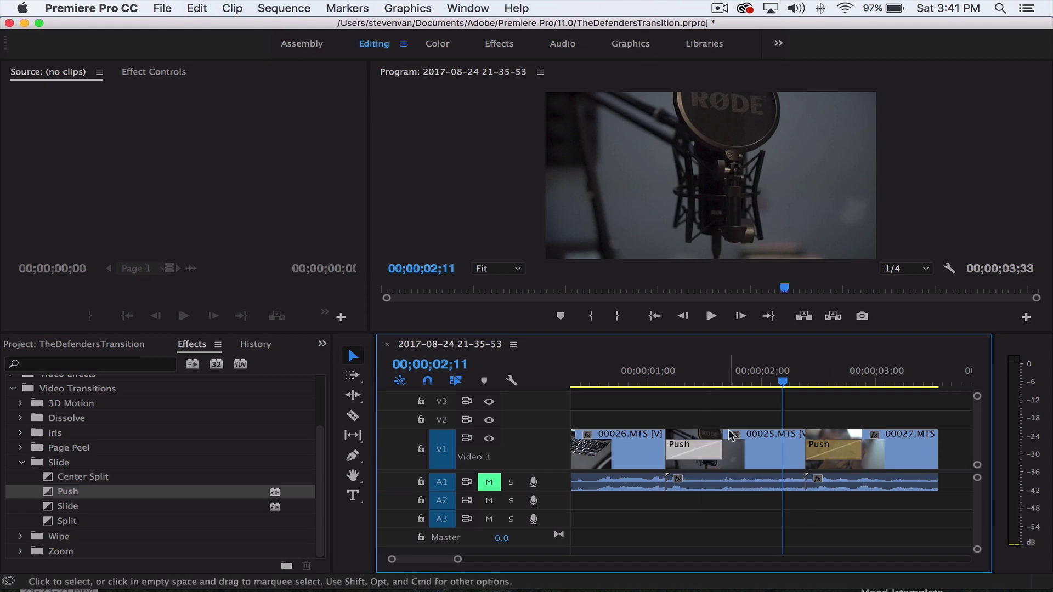
{"action": "left_click", "coordinate": [166, 71]}
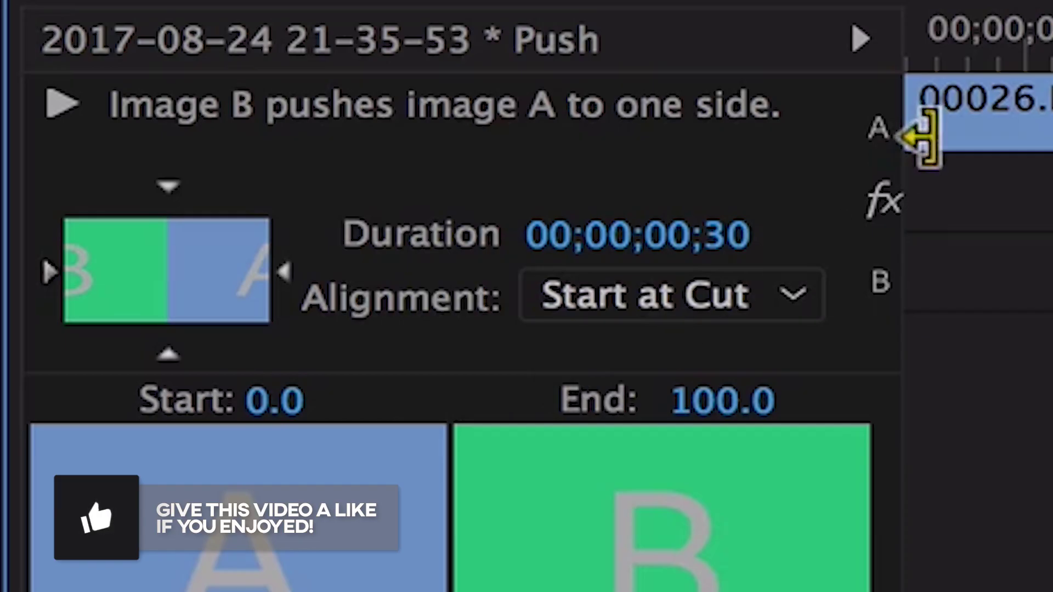
{"action": "left_click", "coordinate": [565, 305]}
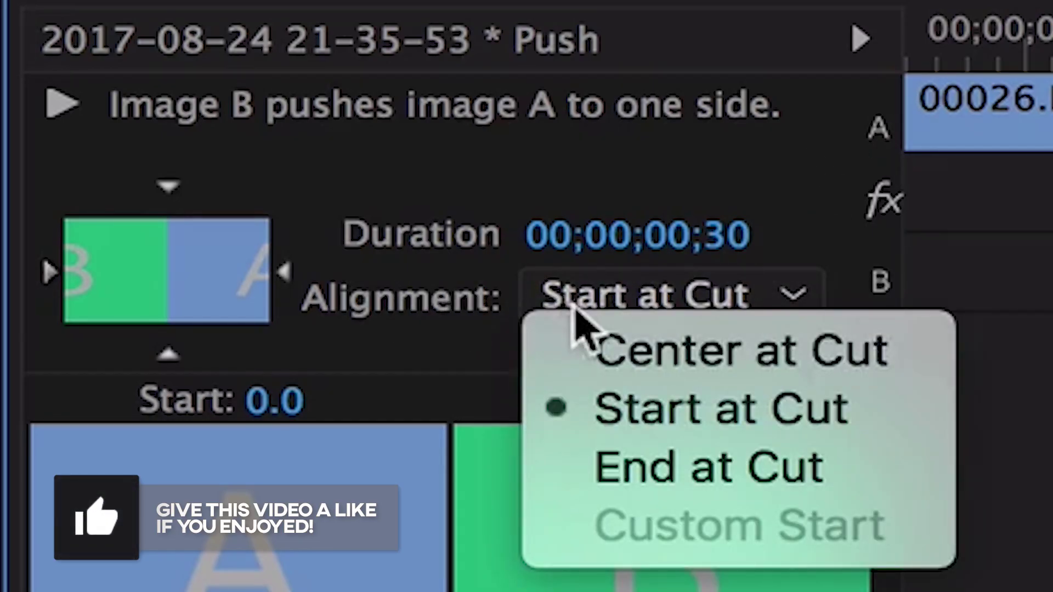
{"action": "left_click", "coordinate": [613, 342]}
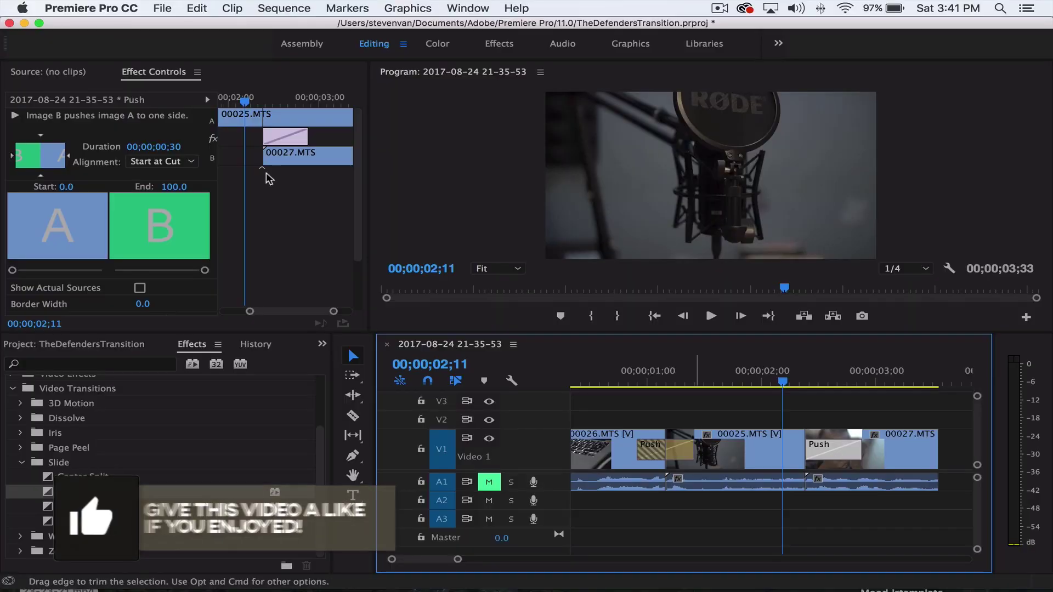
{"action": "left_click", "coordinate": [176, 160]}
{"action": "left_click", "coordinate": [176, 172]}
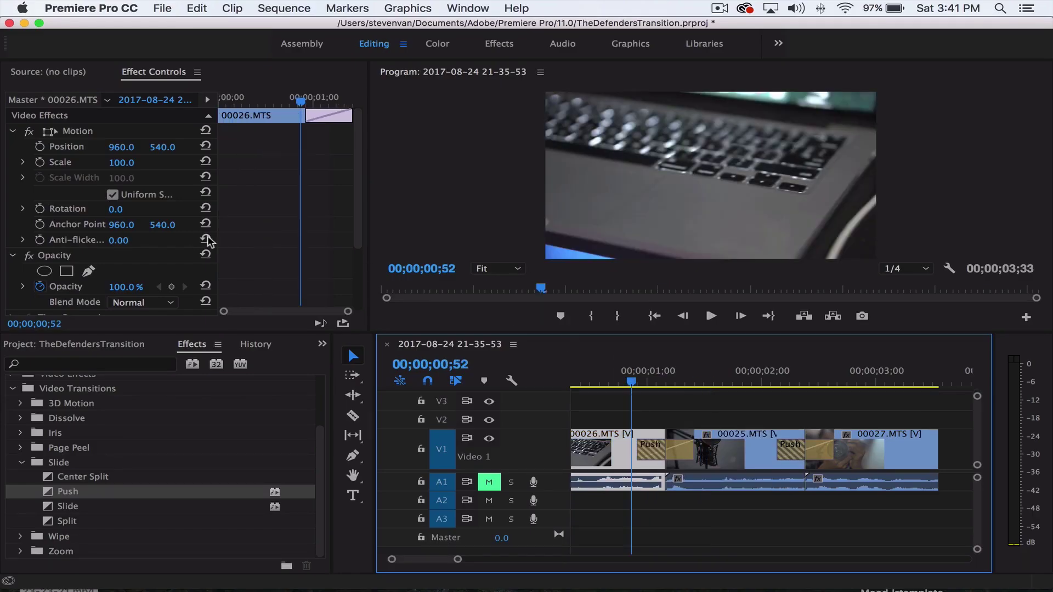
Step: Change the direction of the first Push transition, between 00026.MTS and 00025.MTS, to South to North
{"action": "left_click", "coordinate": [660, 447]}
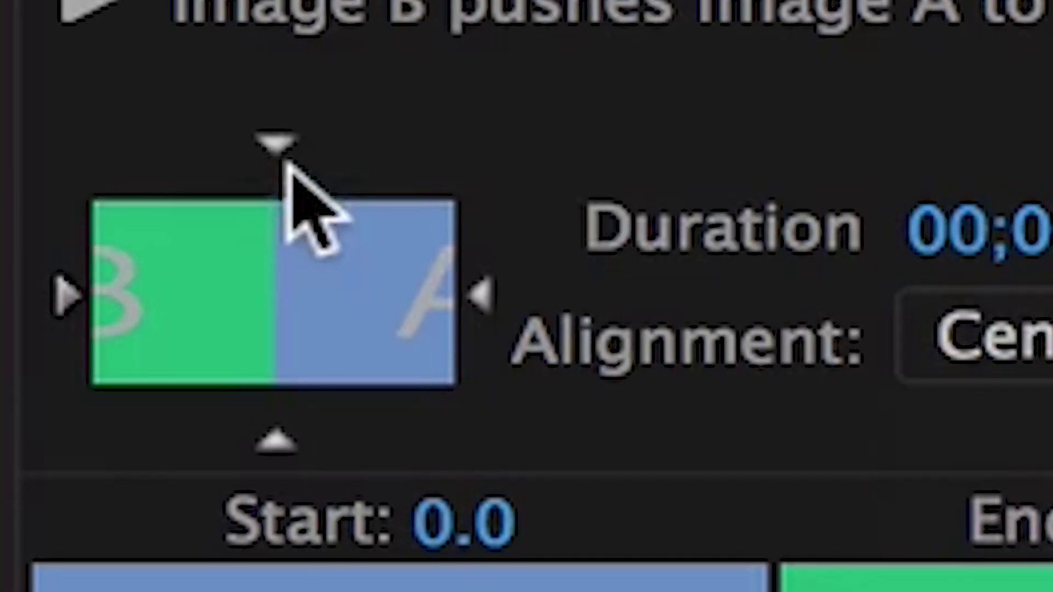
{"action": "left_click", "coordinate": [287, 442]}
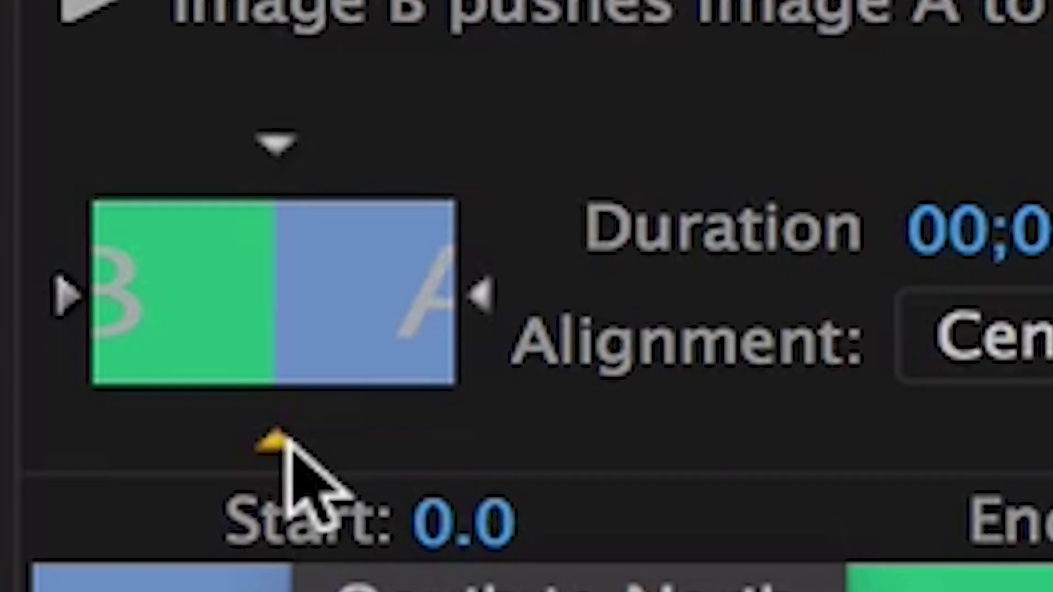
{"action": "left_click", "coordinate": [481, 294]}
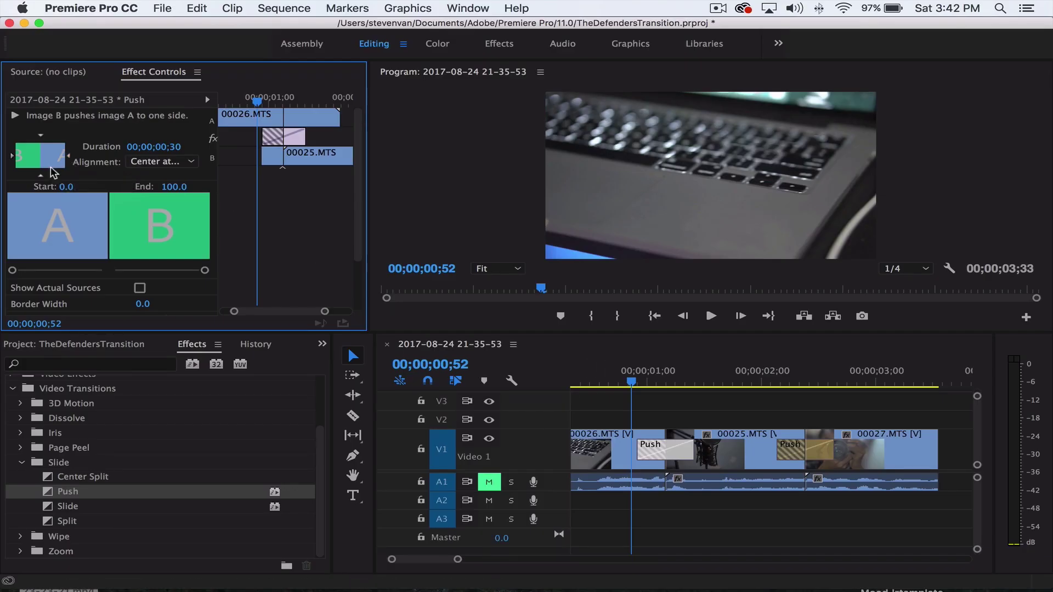
{"action": "left_click", "coordinate": [40, 178]}
{"action": "left_click", "coordinate": [40, 178]}
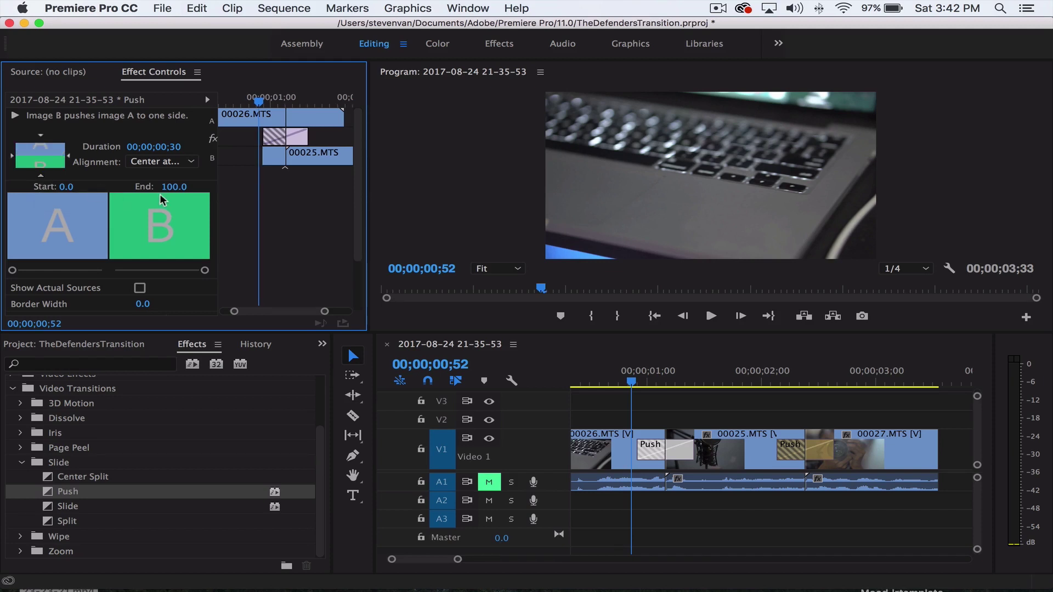
Step: Search the effects for "direc" to find the Directional Blur effect
{"action": "left_click", "coordinate": [632, 383]}
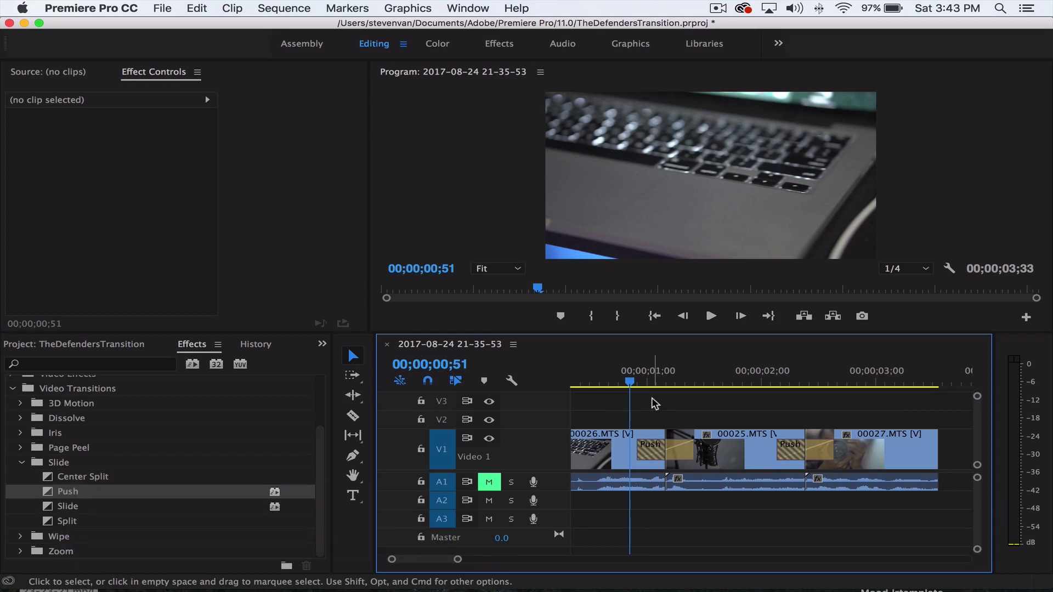
{"action": "left_click", "coordinate": [69, 365]}
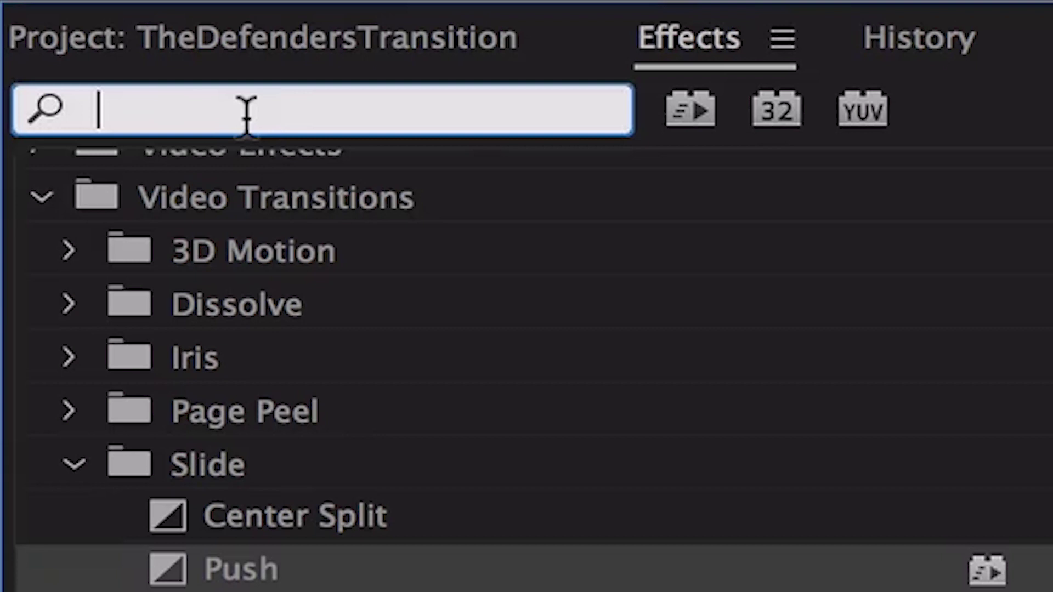
{"action": "type", "text": "direc"}
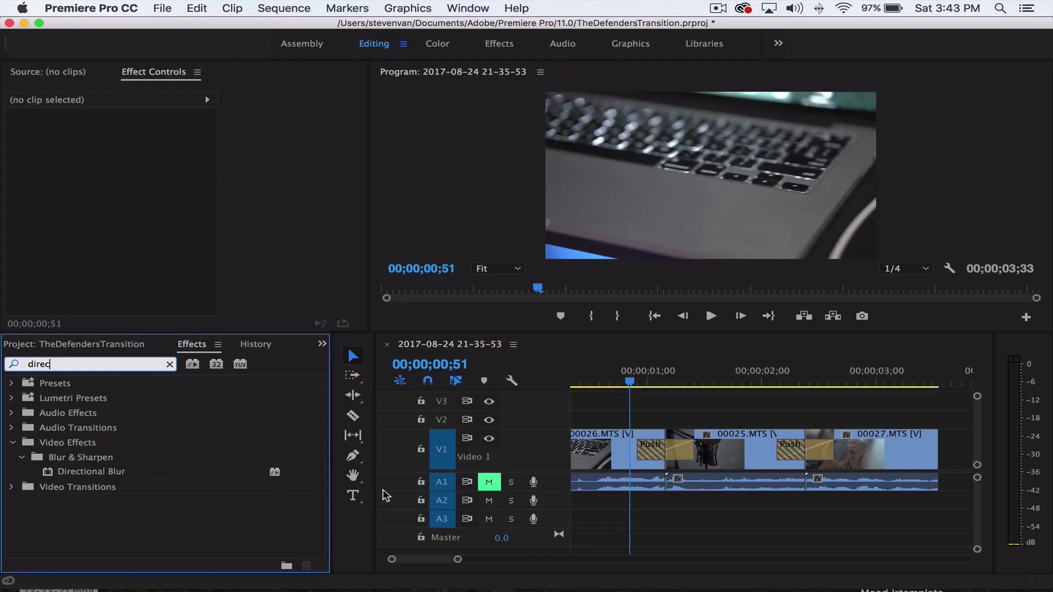
Step: Create an adjustment layer and place it on V2 starting at the beginning of the first Push transition
{"action": "left_click", "coordinate": [101, 344]}
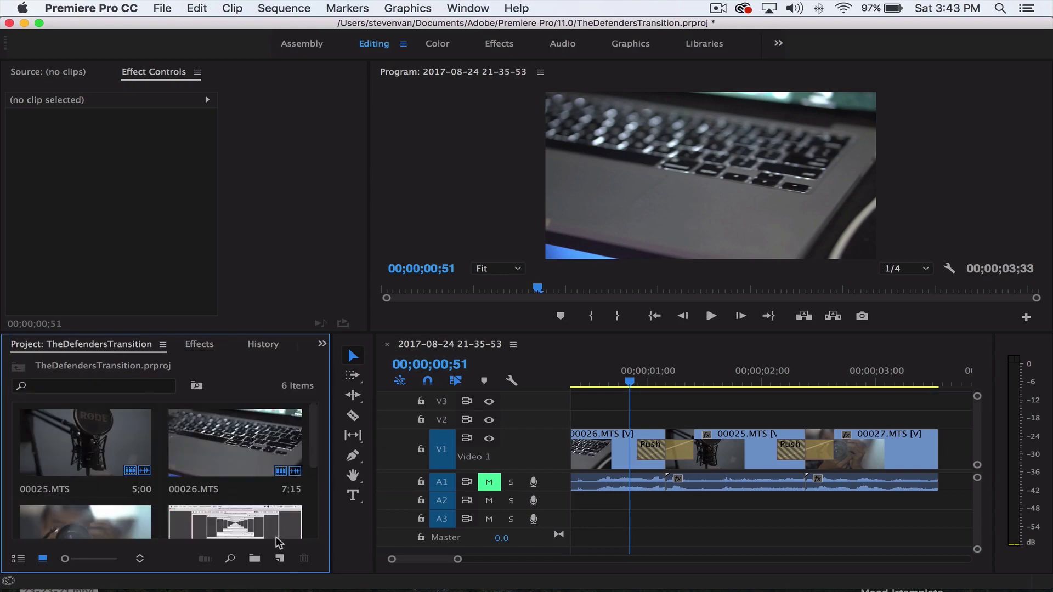
{"action": "left_click", "coordinate": [278, 558]}
{"action": "left_click", "coordinate": [354, 476]}
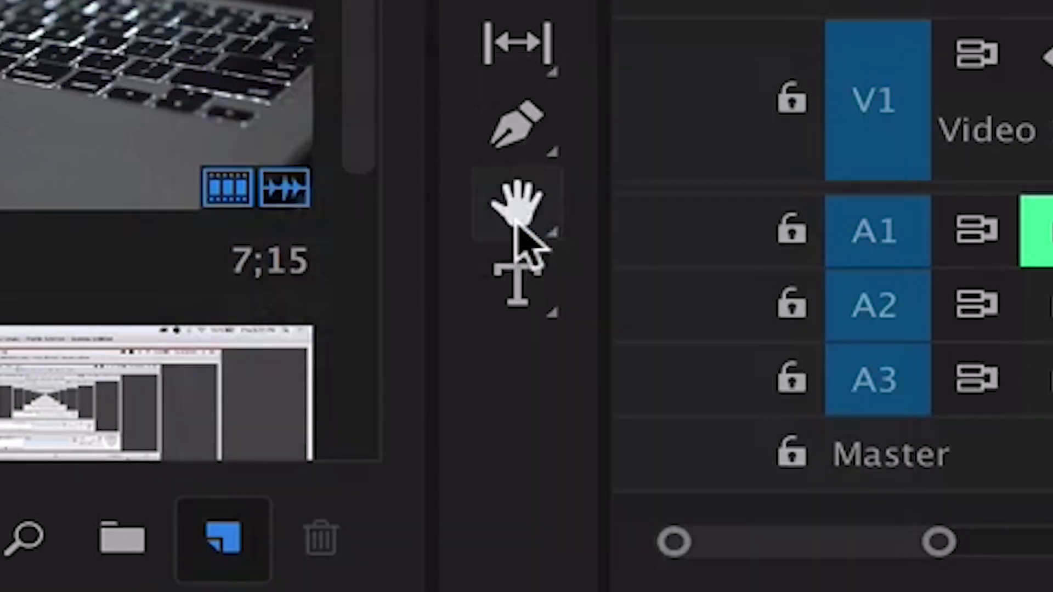
{"action": "left_click", "coordinate": [630, 362]}
{"action": "left_click_drag", "start_coordinate": [122, 477], "coordinate": [689, 422]}
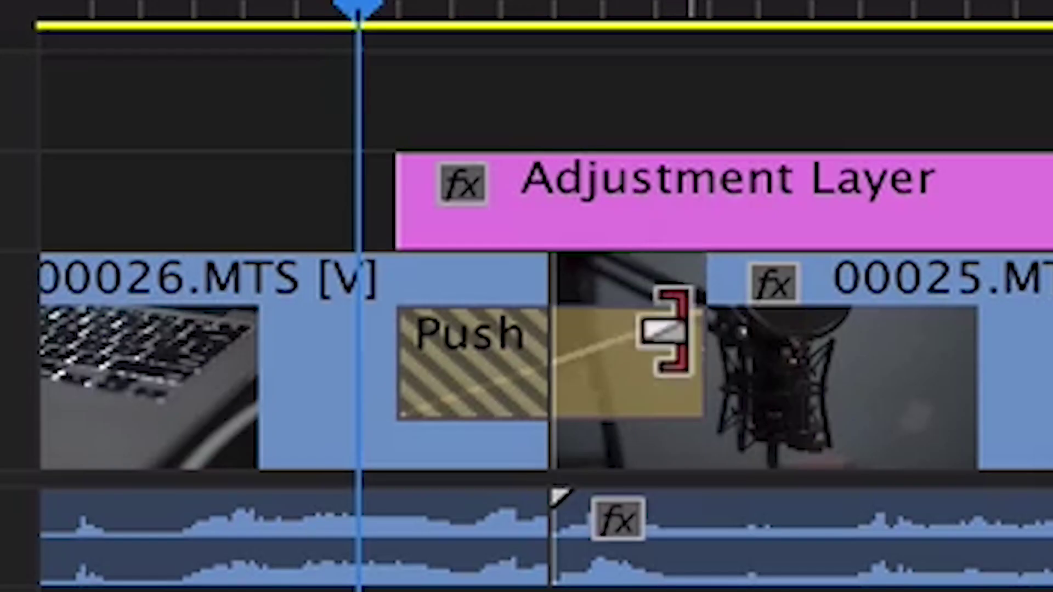
Step: Cut the adjustment layer at the end of the first Push transition and delete the excess part
{"action": "key", "text": "c"}
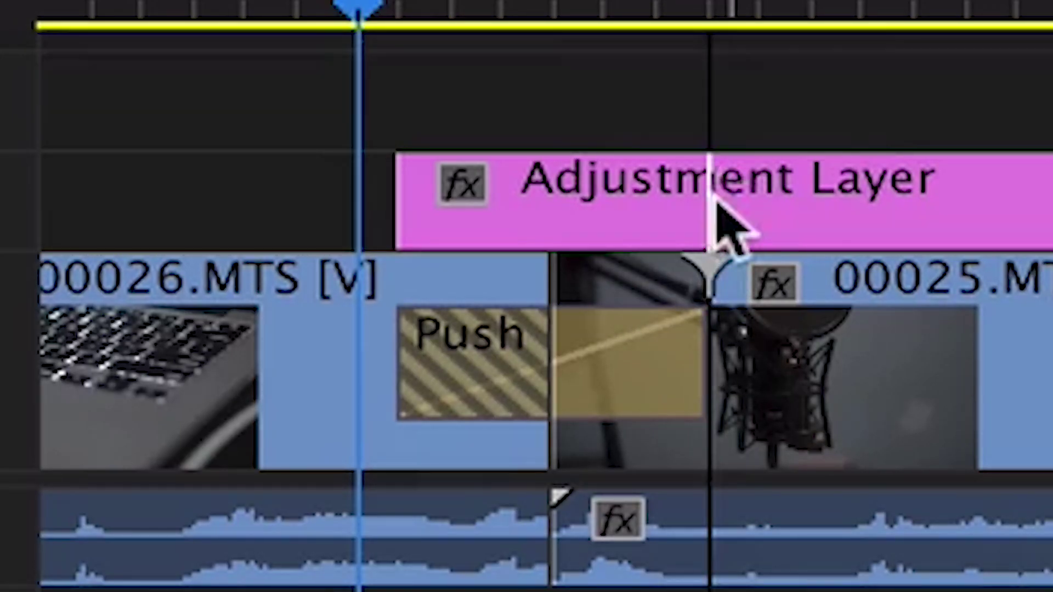
{"action": "left_click", "coordinate": [700, 198]}
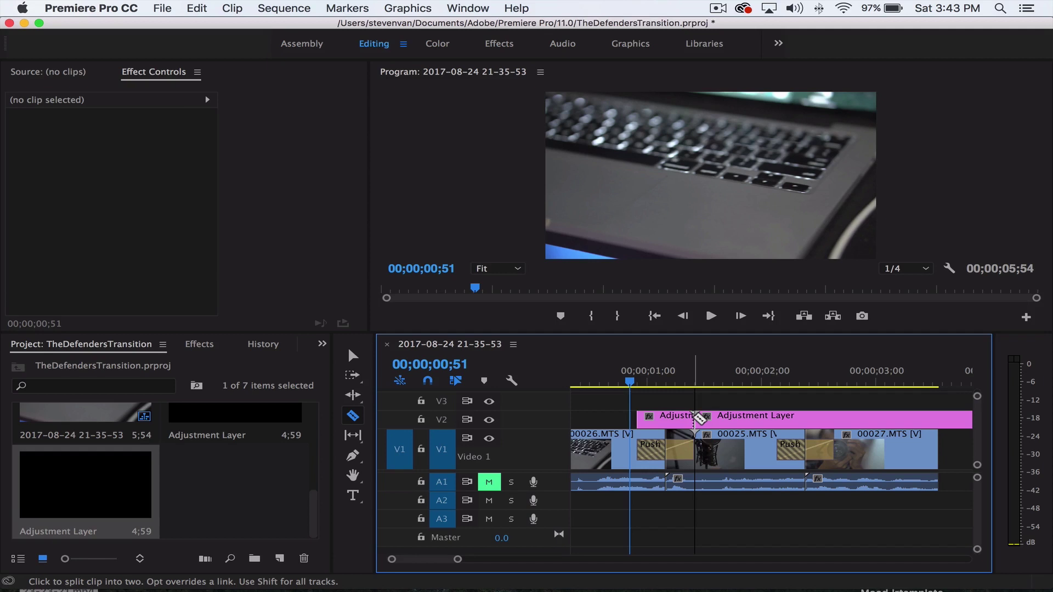
{"action": "key", "text": "v"}
{"action": "left_click", "coordinate": [703, 418]}
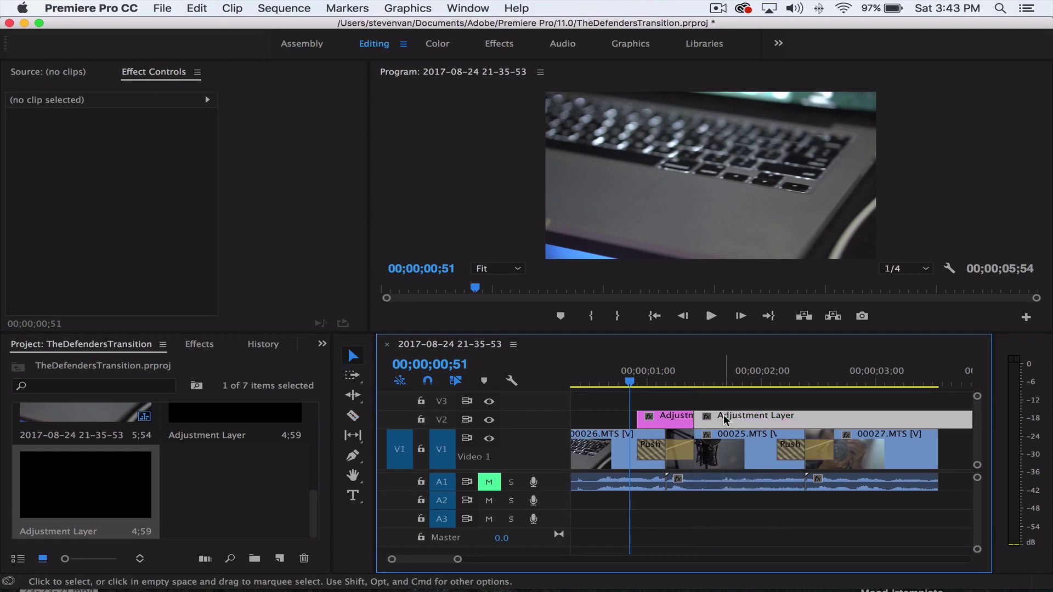
{"action": "key", "text": "Delete"}
Step: Apply Directional Blur to the adjustment layer and move the playhead to the cut in the middle of the first transition, at 00;00;01;10
{"action": "key", "text": "Left"}
{"action": "key", "text": "Left"}
{"action": "key", "text": "Left"}
{"action": "key", "text": "Left"}
{"action": "key", "text": "Left"}
{"action": "key", "text": "Left"}
{"action": "key", "text": "Left"}
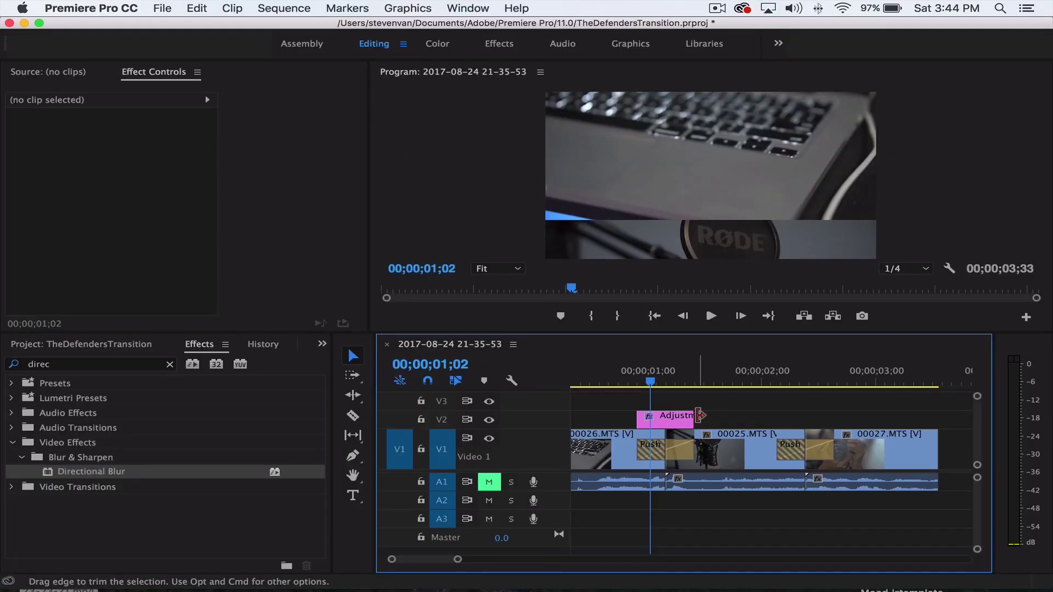
{"action": "left_click", "coordinate": [696, 416]}
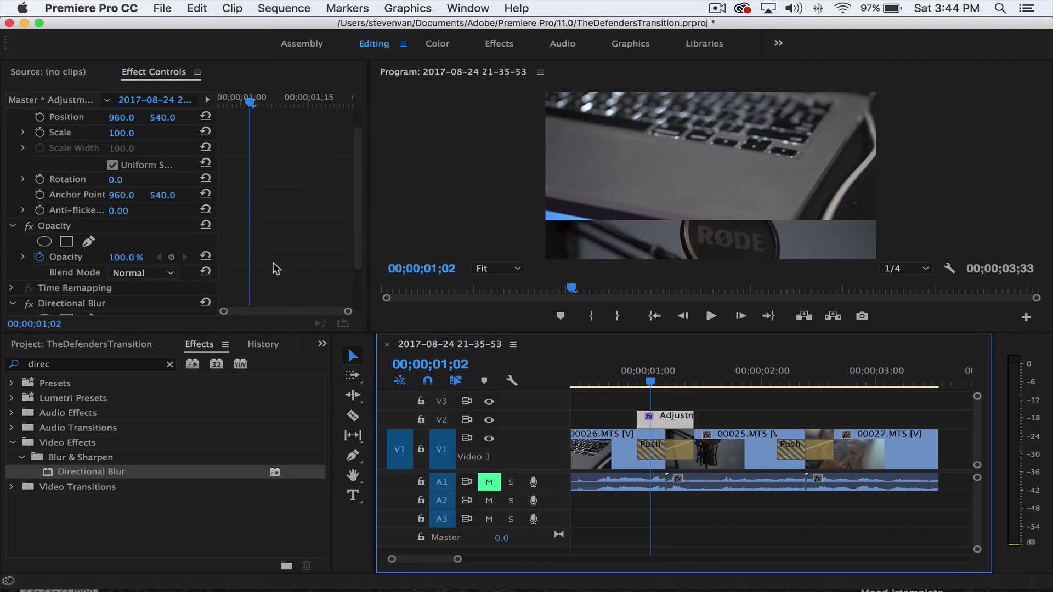
{"action": "scroll", "coordinate": [240, 203], "scroll_direction": "down", "scroll_amount": 3}
{"action": "left_click", "coordinate": [280, 103]}
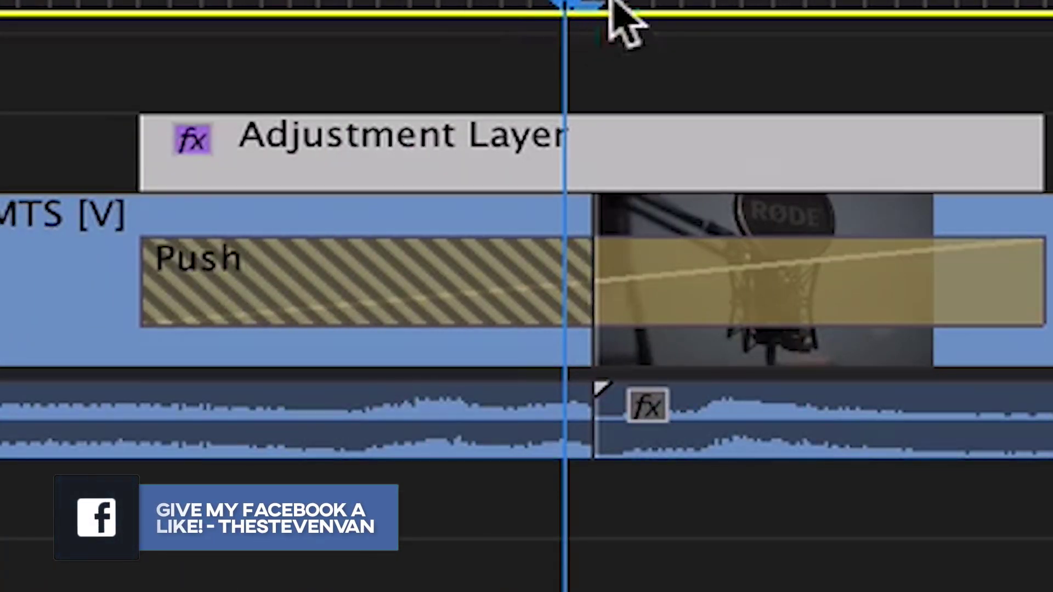
{"action": "left_click_drag", "start_coordinate": [576, 2], "coordinate": [605, 16]}
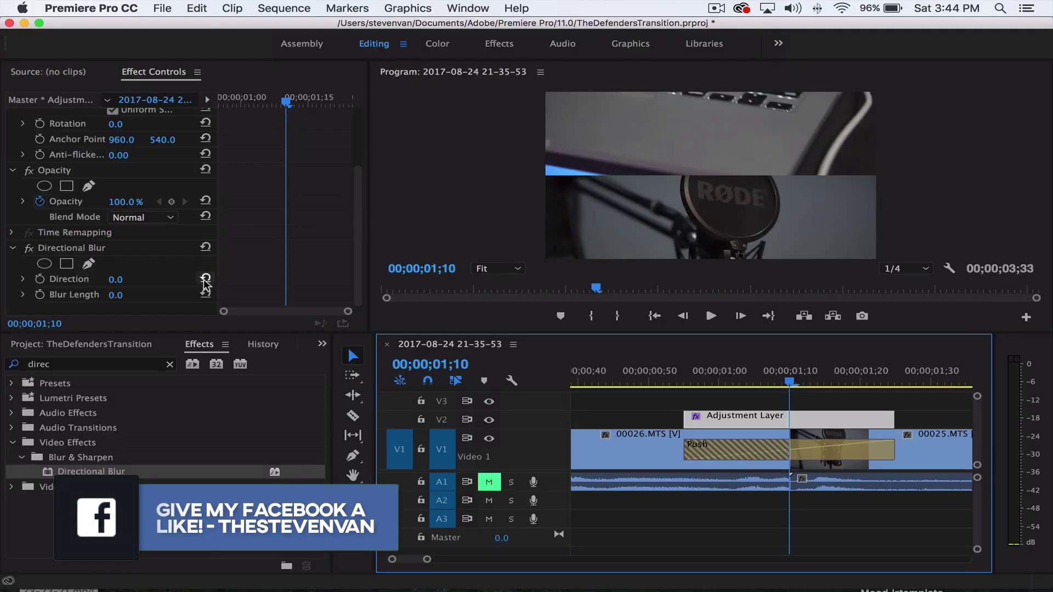
{"action": "scroll", "coordinate": [222, 284], "scroll_direction": "down", "scroll_amount": 1}
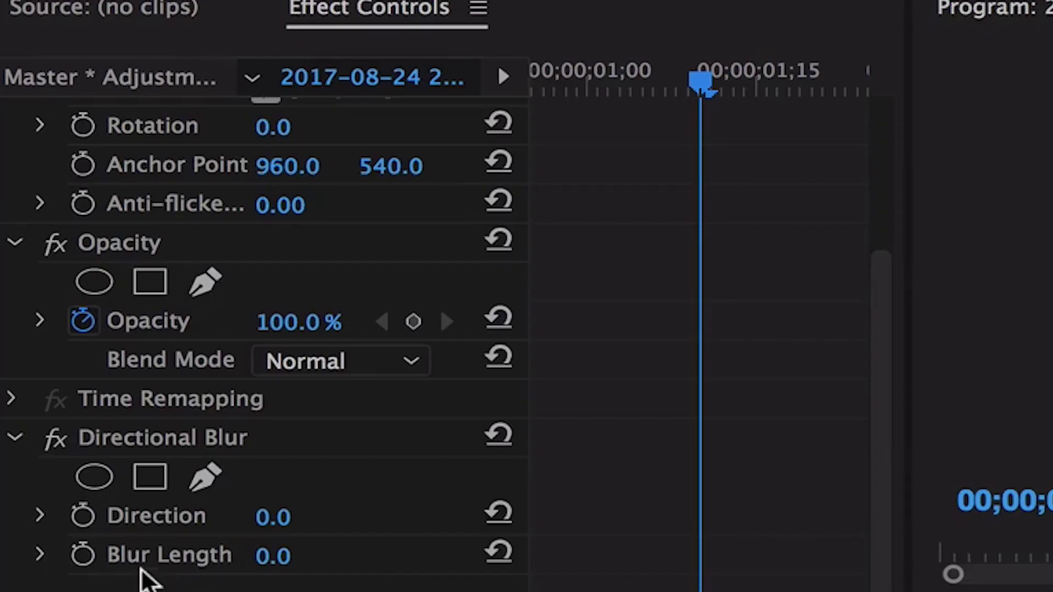
Step: Enable keyframing for Direction and Blur Length at the cut, with Direction at 0 and Blur Length at 30
{"action": "left_click", "coordinate": [39, 290]}
{"action": "left_click", "coordinate": [39, 274]}
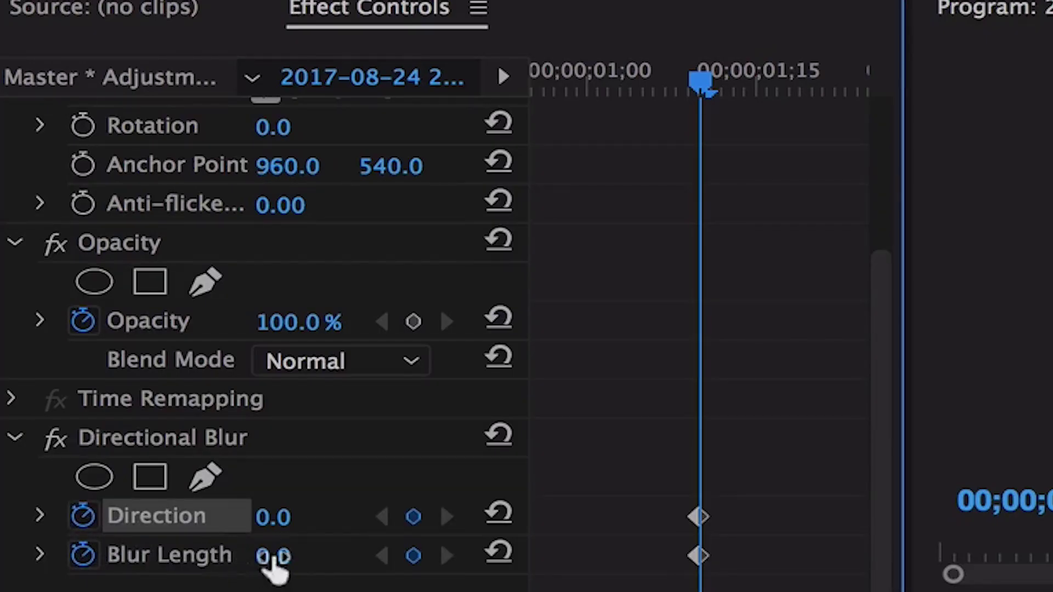
{"action": "left_click_drag", "start_coordinate": [274, 556], "coordinate": [378, 556]}
{"action": "left_click_drag", "start_coordinate": [161, 291], "coordinate": [52, 275]}
{"action": "left_click", "coordinate": [138, 272]}
{"action": "type", "text": "0"}
{"action": "key", "text": "Return"}
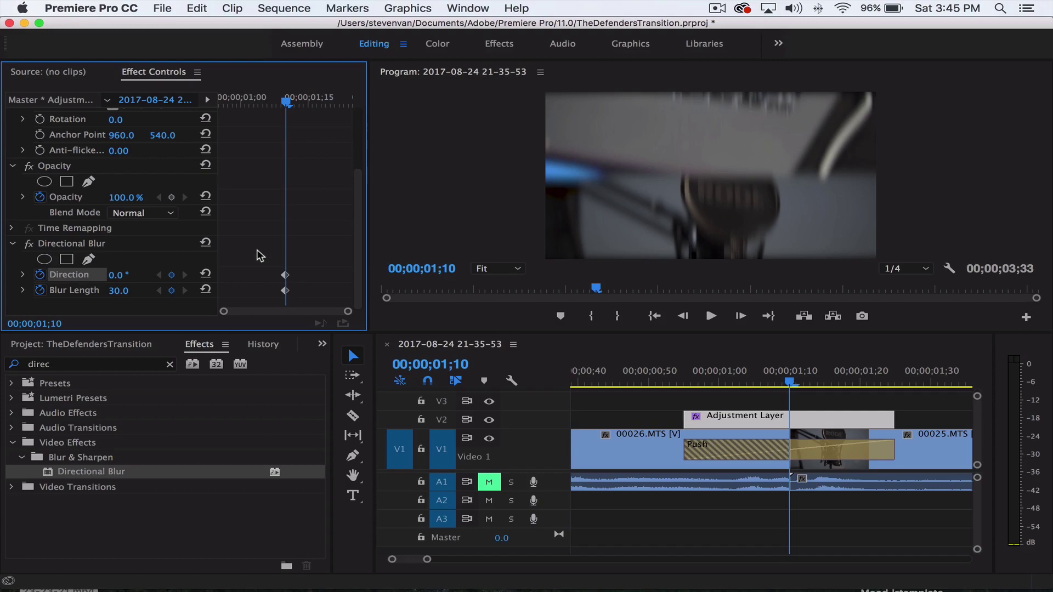
Step: Add a Blur Length keyframe of 0 at the start of the adjustment layer, at 00;00;00;55
{"action": "left_click", "coordinate": [669, 387]}
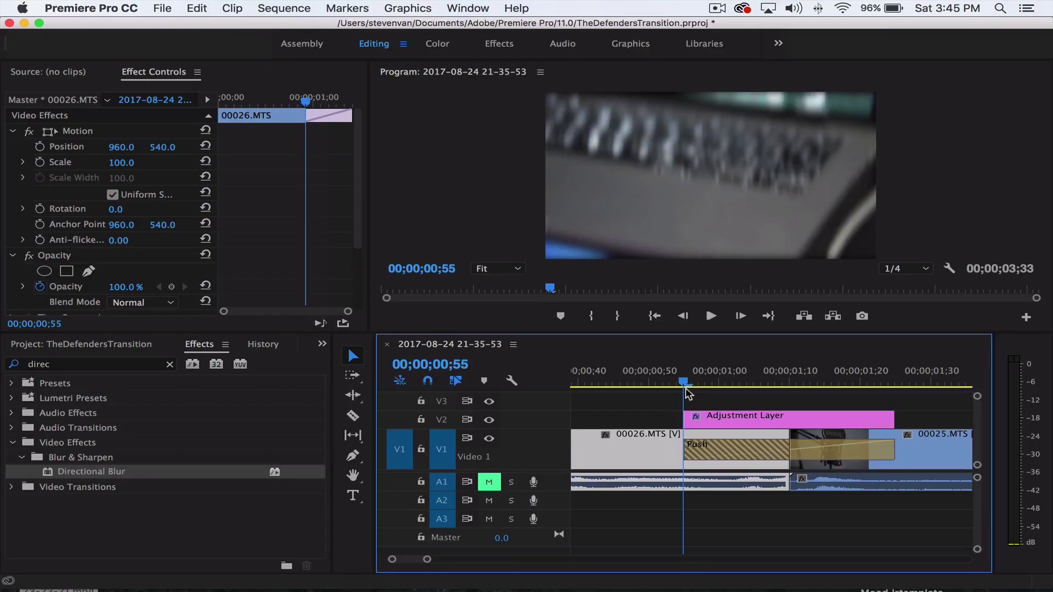
{"action": "left_click", "coordinate": [708, 414]}
{"action": "scroll", "coordinate": [178, 288], "scroll_direction": "down", "scroll_amount": 5}
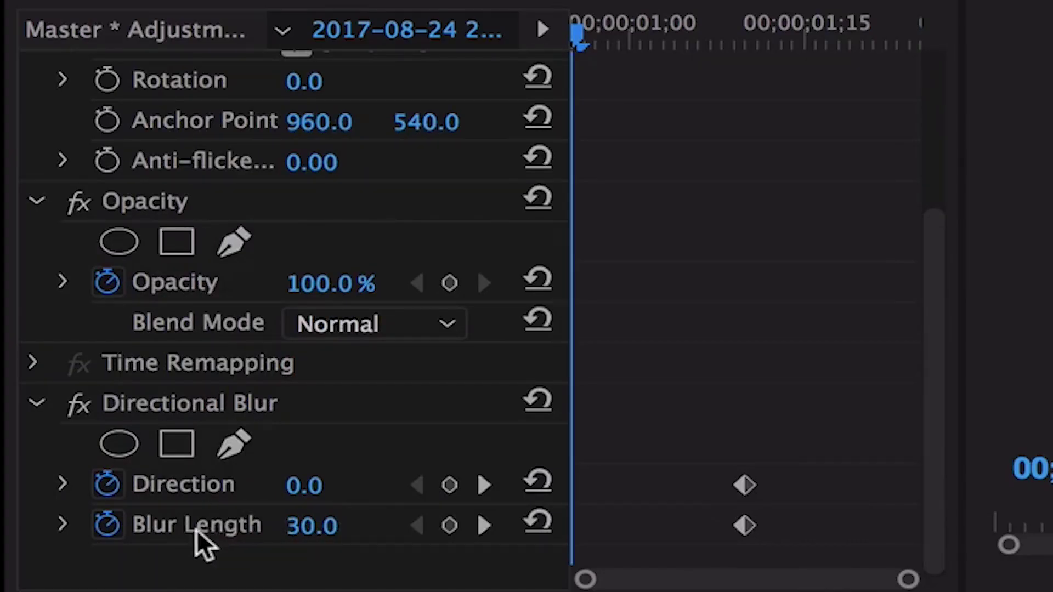
{"action": "left_click", "coordinate": [311, 525]}
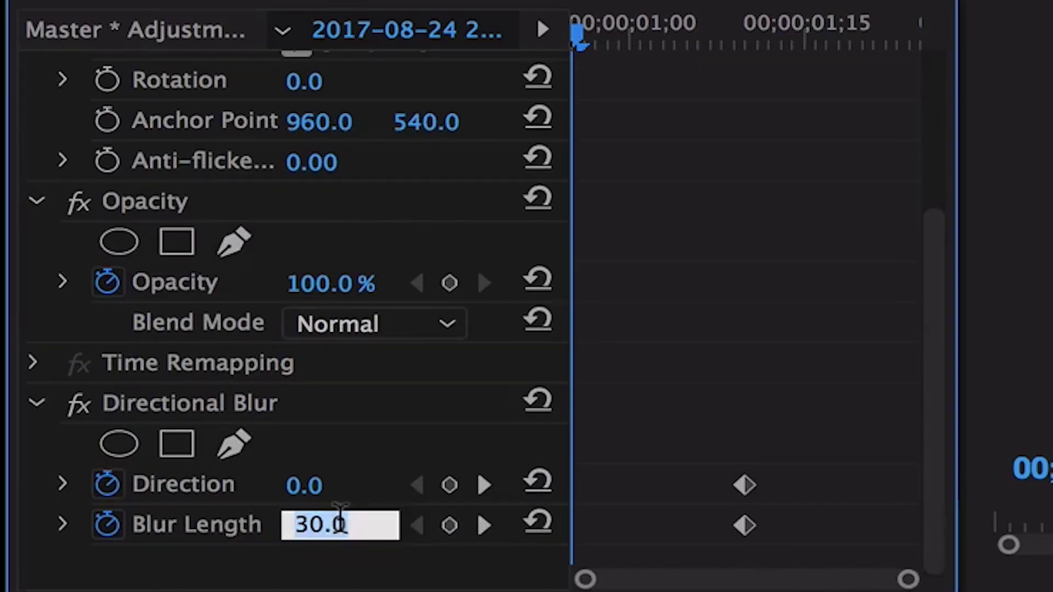
{"action": "type", "text": "0"}
{"action": "key", "text": "Return"}
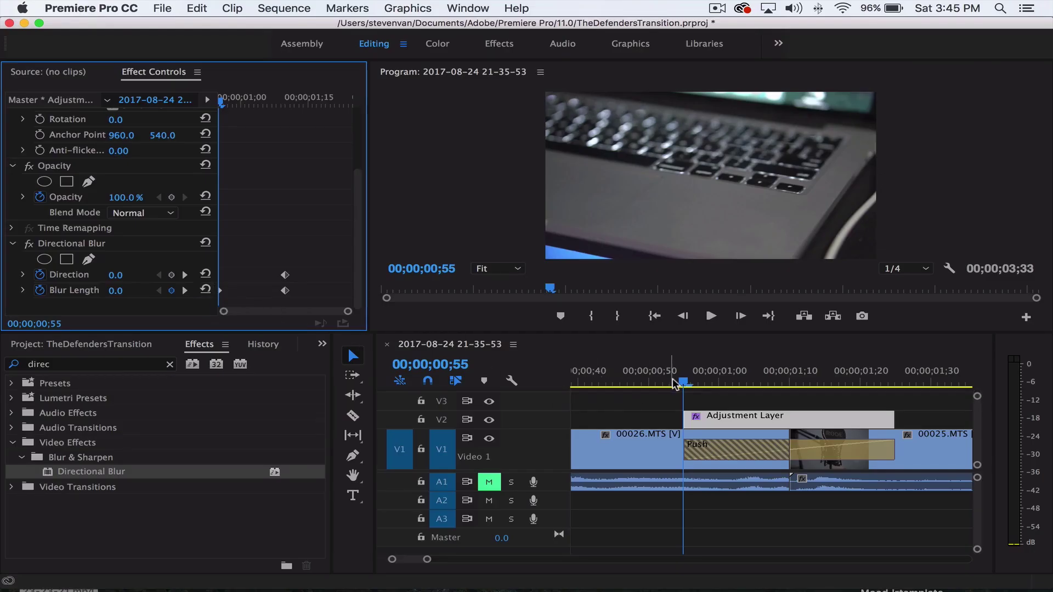
{"action": "left_click_drag", "start_coordinate": [674, 382], "coordinate": [657, 384]}
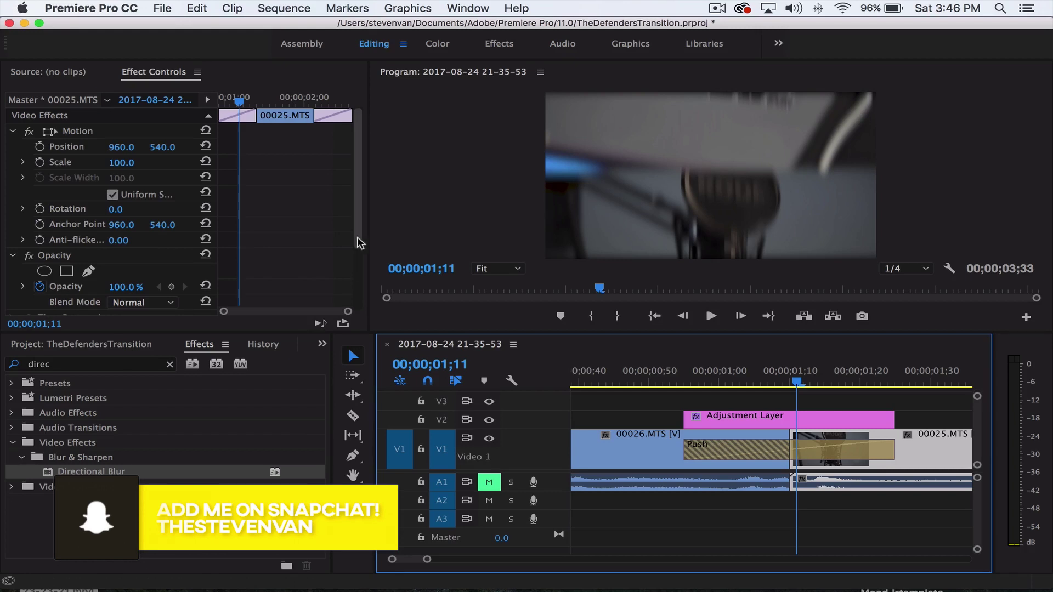
Step: Add a Blur Length keyframe of 0 at the end of the first transition's adjustment layer
{"action": "left_click_drag", "start_coordinate": [358, 238], "coordinate": [361, 295]}
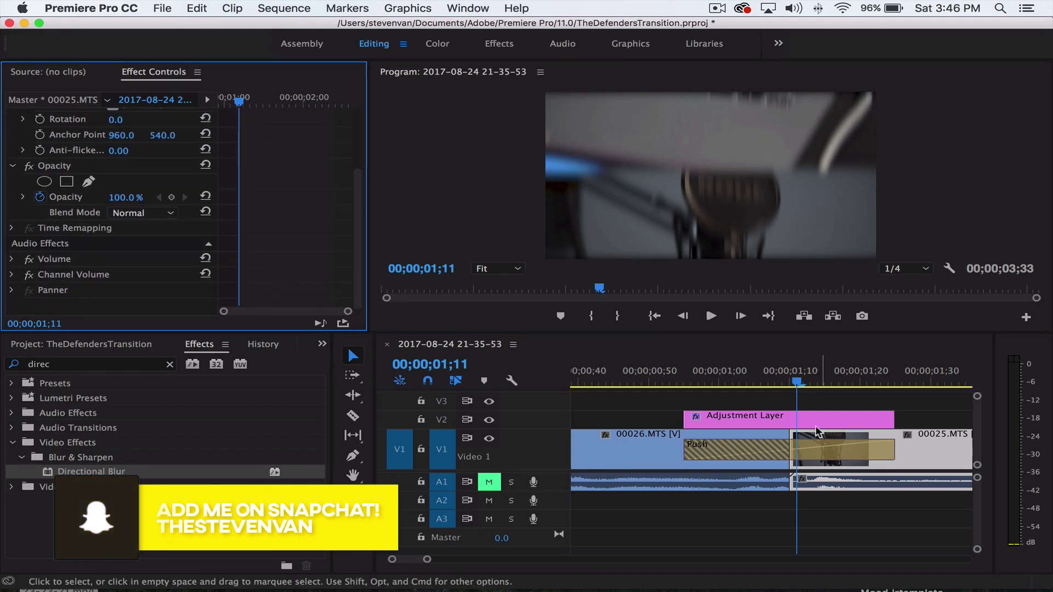
{"action": "left_click", "coordinate": [788, 421]}
{"action": "key", "text": "Left"}
{"action": "key", "text": "Left"}
{"action": "key", "text": "Left"}
{"action": "key", "text": "Left"}
{"action": "scroll", "coordinate": [331, 278], "scroll_direction": "down", "scroll_amount": 5}
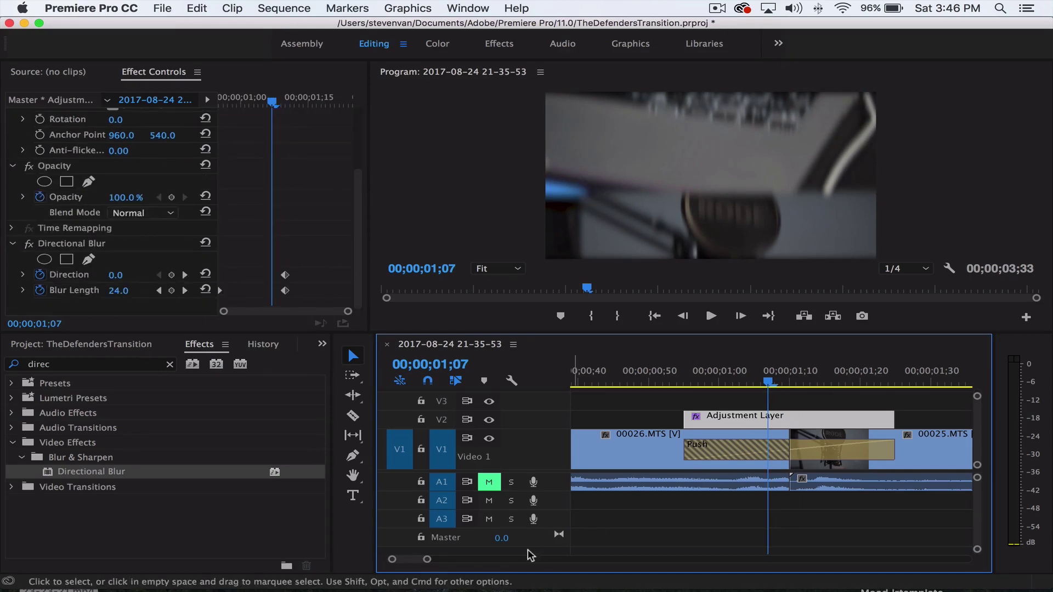
{"action": "left_click", "coordinate": [888, 373]}
{"action": "scroll", "coordinate": [303, 247], "scroll_direction": "down", "scroll_amount": 5}
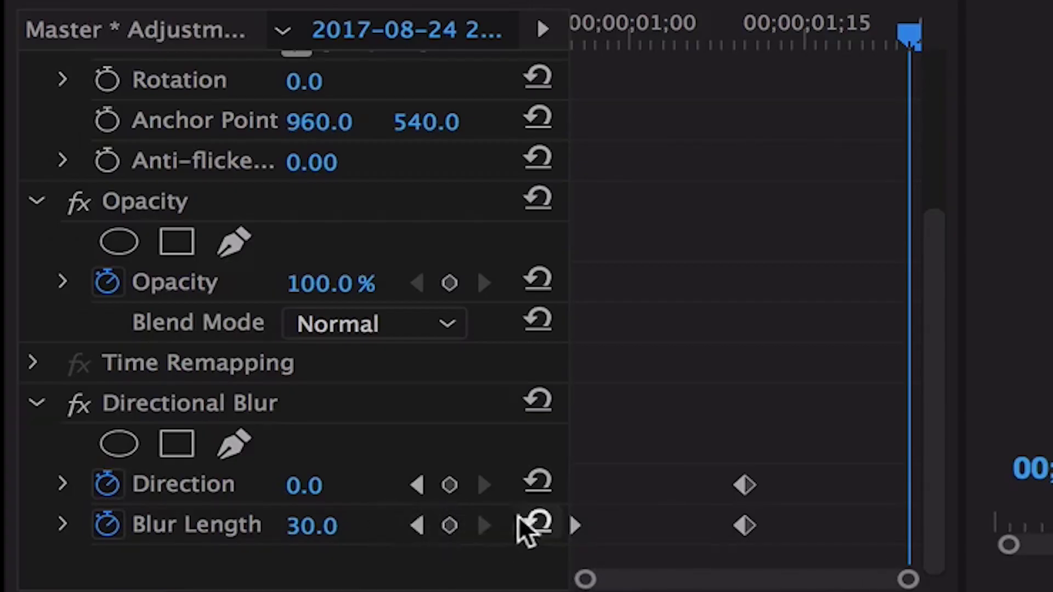
{"action": "left_click", "coordinate": [534, 522]}
{"action": "left_click_drag", "start_coordinate": [905, 529], "coordinate": [912, 530]}
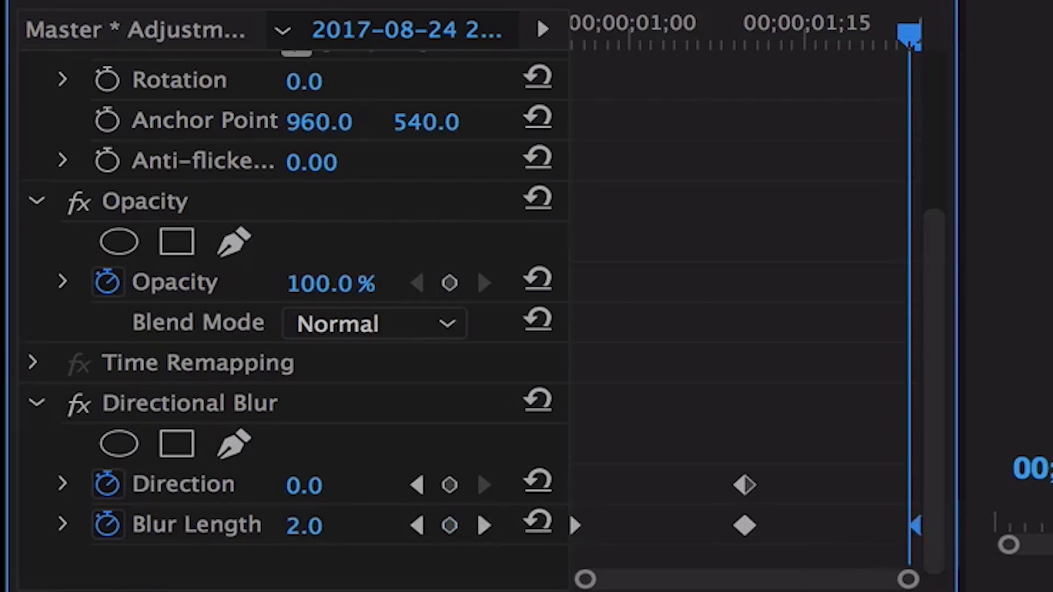
Step: Play back the first Push transition to check its directional blur
{"action": "key", "text": "Right"}
{"action": "key", "text": "Right"}
{"action": "key", "text": "Right"}
{"action": "key", "text": "Right"}
{"action": "key", "text": "Right"}
{"action": "key", "text": "Right"}
{"action": "key", "text": "Right"}
{"action": "key", "text": "Right"}
{"action": "key", "text": "Right"}
{"action": "key", "text": "Right"}
{"action": "key", "text": "Right"}
{"action": "key", "text": "Right"}
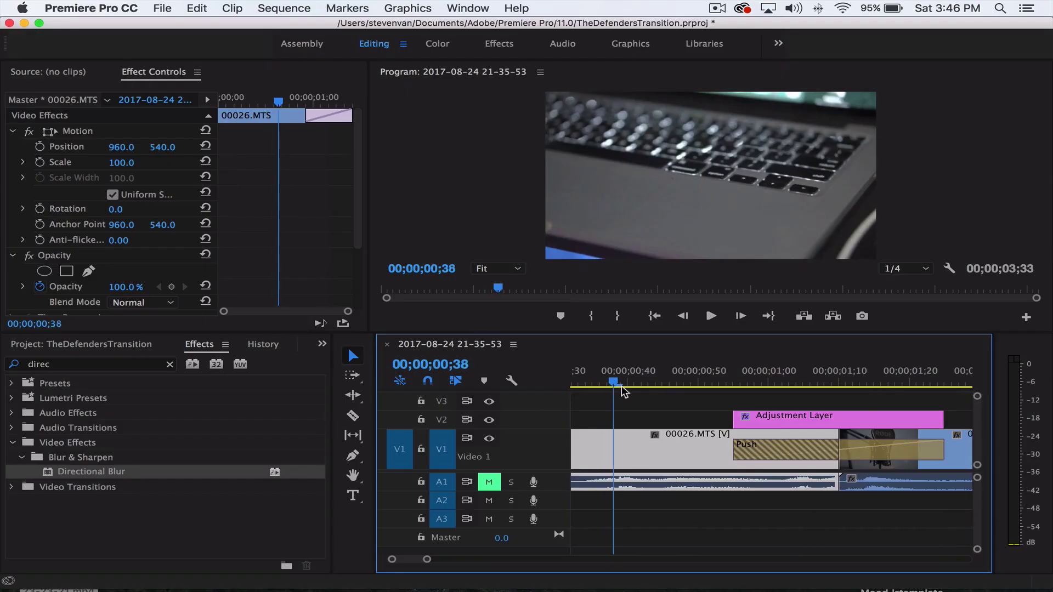
{"action": "left_click_drag", "start_coordinate": [619, 384], "coordinate": [621, 386]}
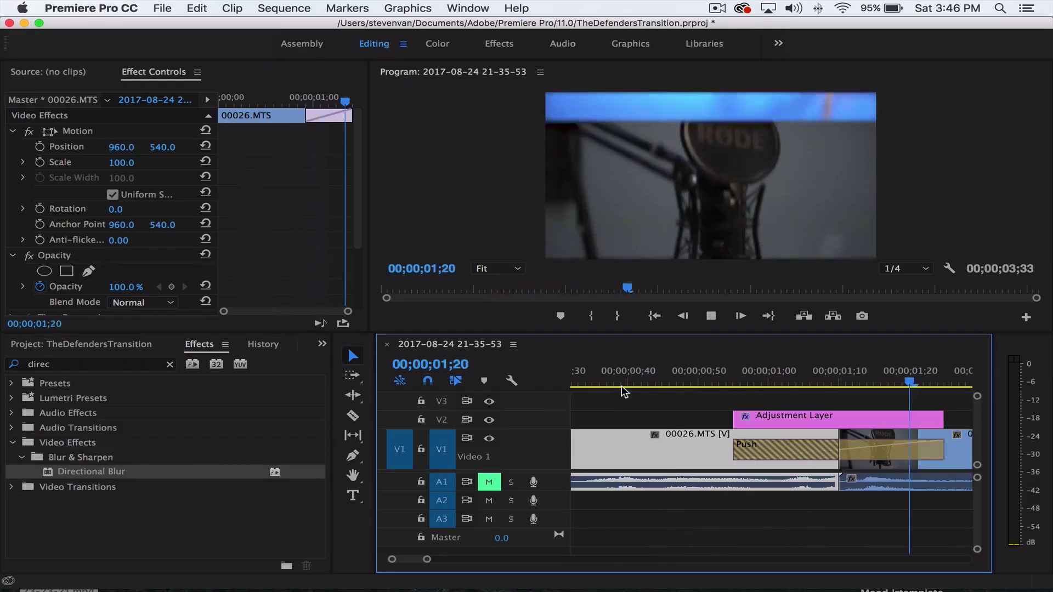
Step: Duplicate the blurred adjustment layer over the second Push transition, between clips 00025.MTS and 00027.MTS
{"action": "key", "text": "backslash"}
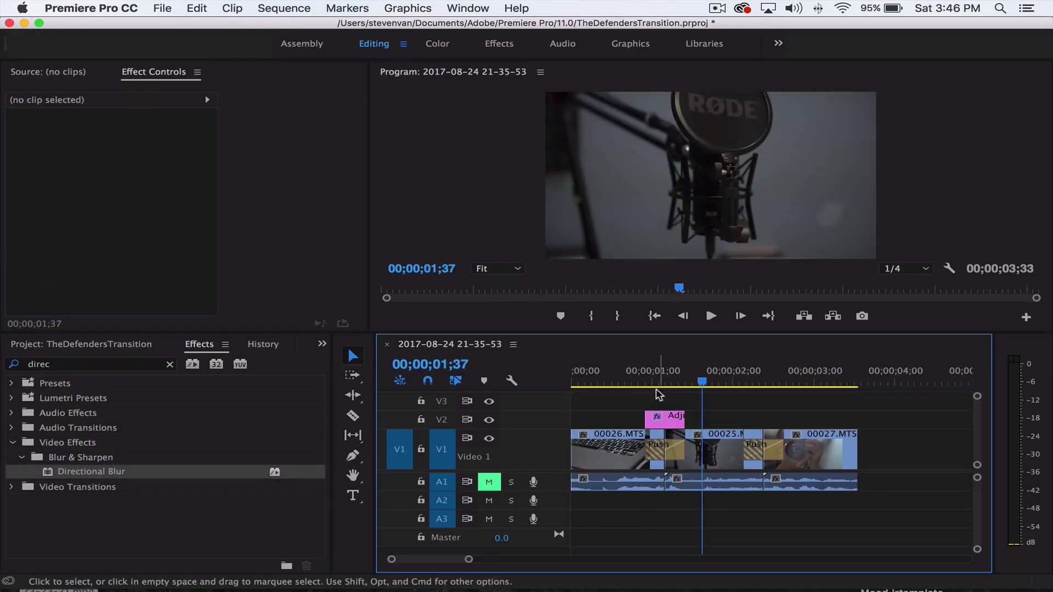
{"action": "left_click", "coordinate": [634, 383]}
{"action": "left_click_drag", "start_coordinate": [635, 384], "coordinate": [632, 384]}
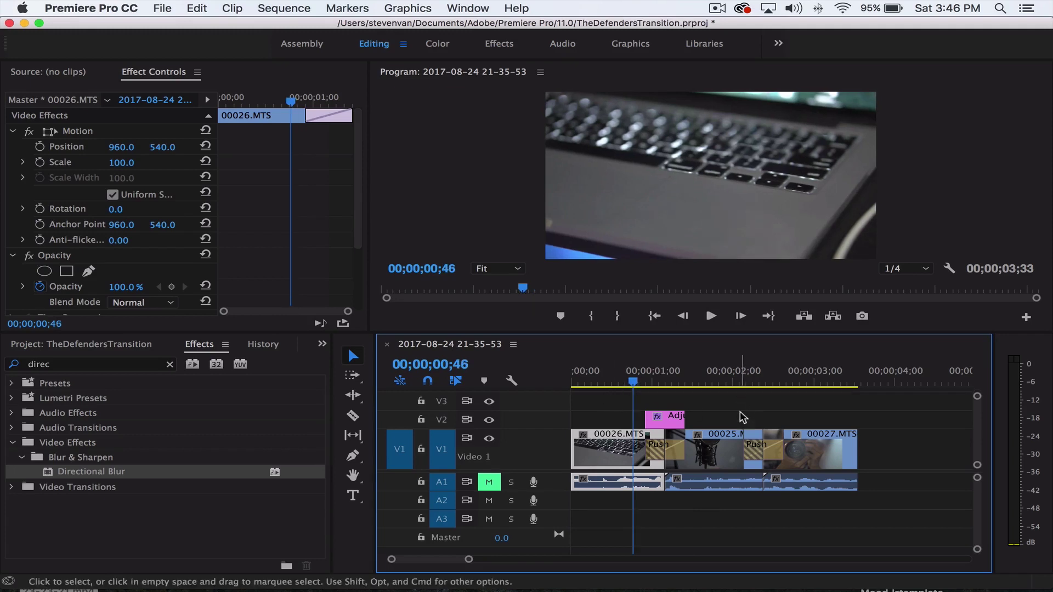
{"action": "left_click", "coordinate": [704, 409]}
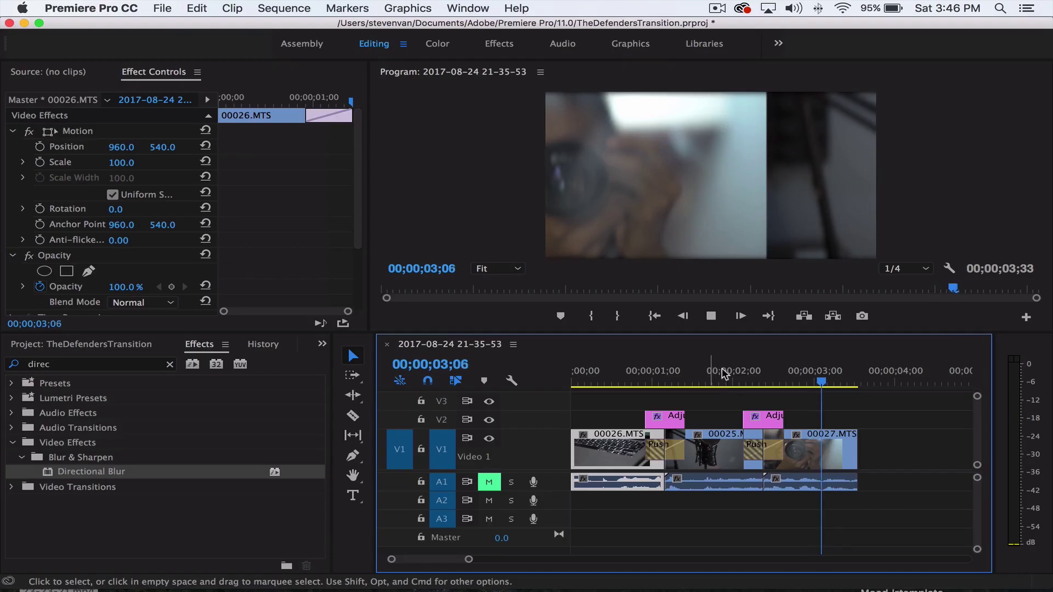
Step: Set the Directional Blur Direction to 360 on the second adjustment layer's middle keyframe, at 00;00;02;23
{"action": "mouse_move", "coordinate": [752, 383]}
{"action": "left_mouse_down"}
{"action": "mouse_move", "coordinate": [729, 385]}
{"action": "mouse_move", "coordinate": [767, 386]}
{"action": "mouse_move", "coordinate": [762, 394]}
{"action": "left_mouse_up"}
{"action": "left_click", "coordinate": [762, 401]}
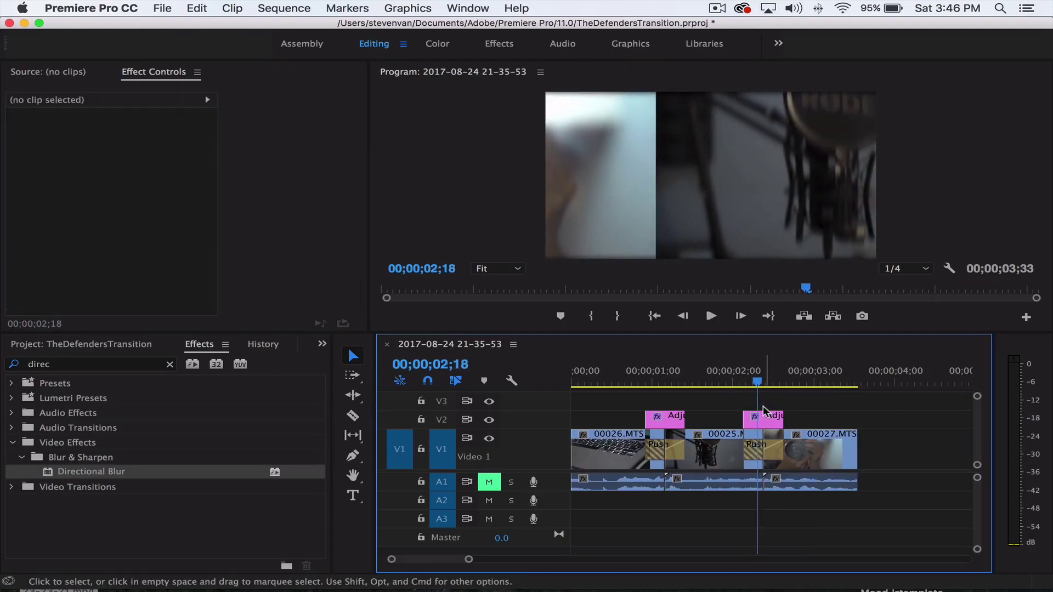
{"action": "left_click", "coordinate": [764, 417]}
{"action": "scroll", "coordinate": [316, 271], "scroll_direction": "down", "scroll_amount": 3}
{"action": "scroll", "coordinate": [316, 271], "scroll_direction": "down", "scroll_amount": 2}
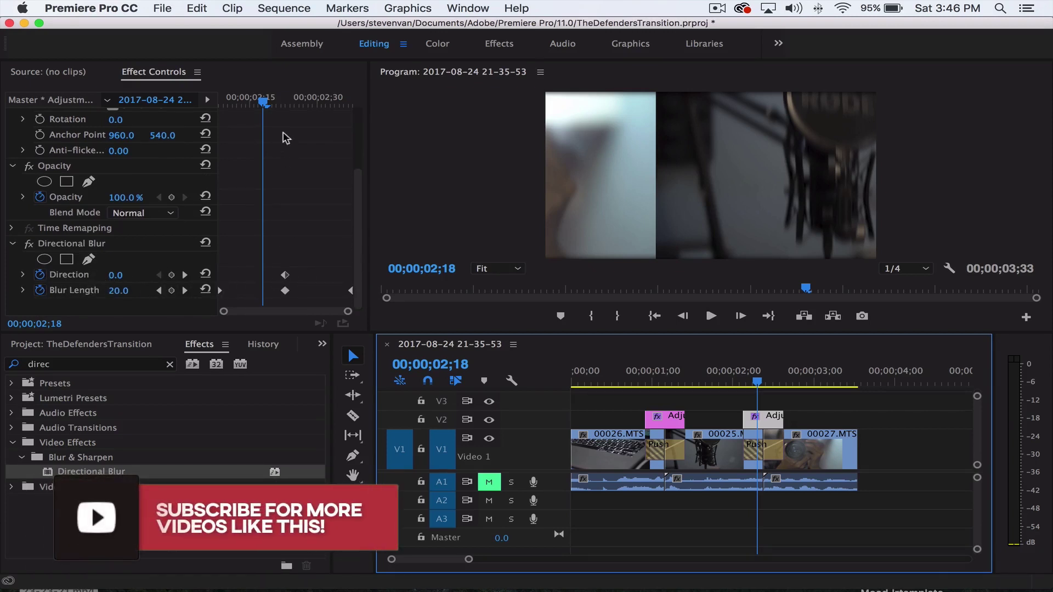
{"action": "left_click_drag", "start_coordinate": [263, 102], "coordinate": [285, 102]}
{"action": "left_click", "coordinate": [117, 275]}
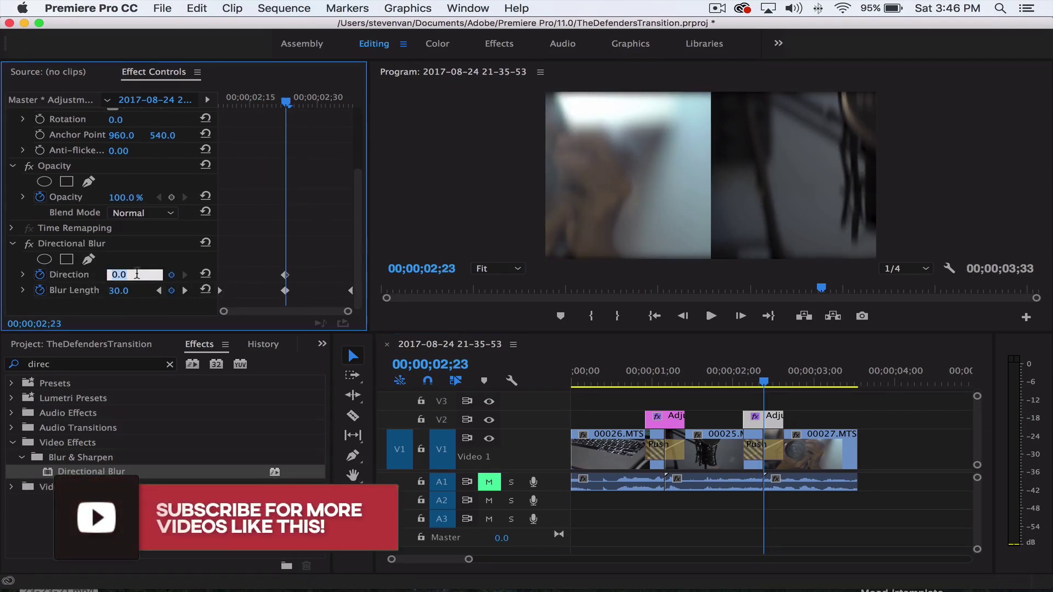
{"action": "type", "text": "360"}
{"action": "key", "text": "Return"}
Step: Add a Direction keyframe of 360 at the start of the second adjustment layer
{"action": "left_click", "coordinate": [118, 276]}
{"action": "type", "text": "3"}
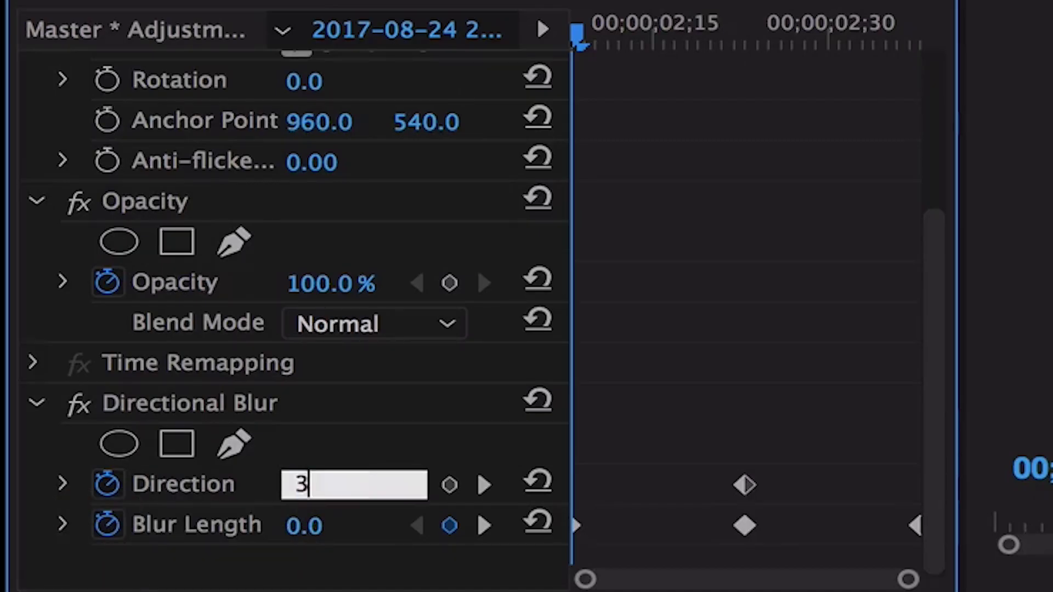
{"action": "type", "text": "60"}
{"action": "key", "text": "Return"}
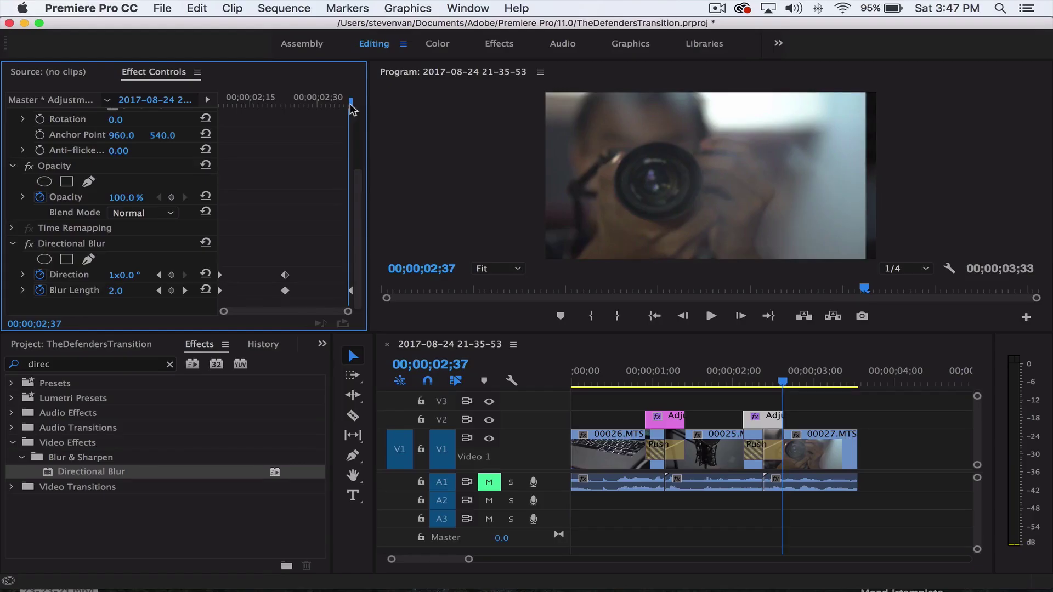
Step: Add a Direction keyframe at the end of the second adjustment layer, at 00;00;02;38, keeping 1x0.0°
{"action": "left_click", "coordinate": [776, 436]}
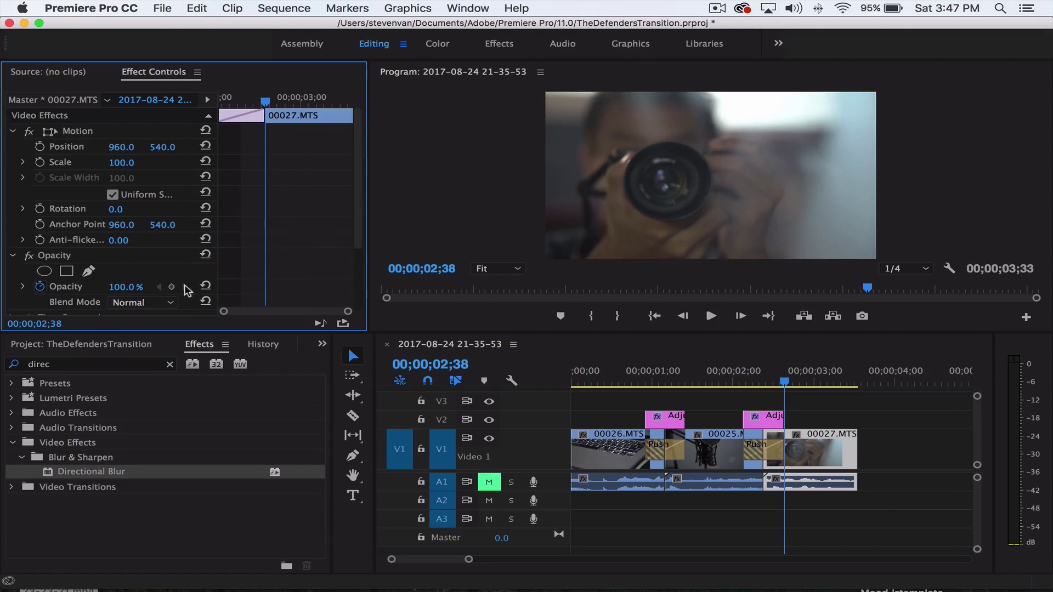
{"action": "left_click", "coordinate": [775, 423]}
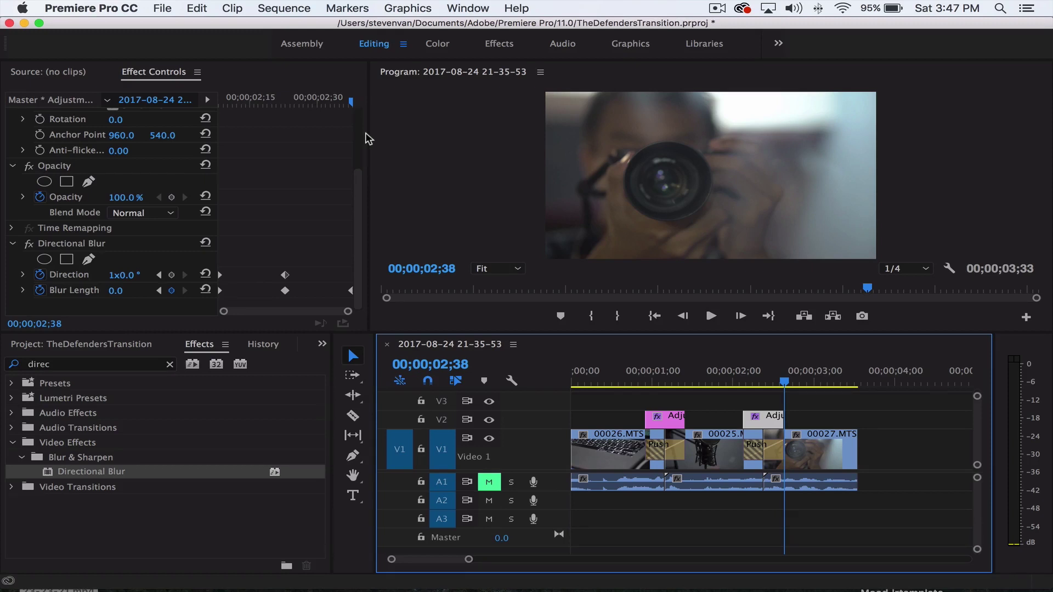
{"action": "left_click", "coordinate": [171, 275]}
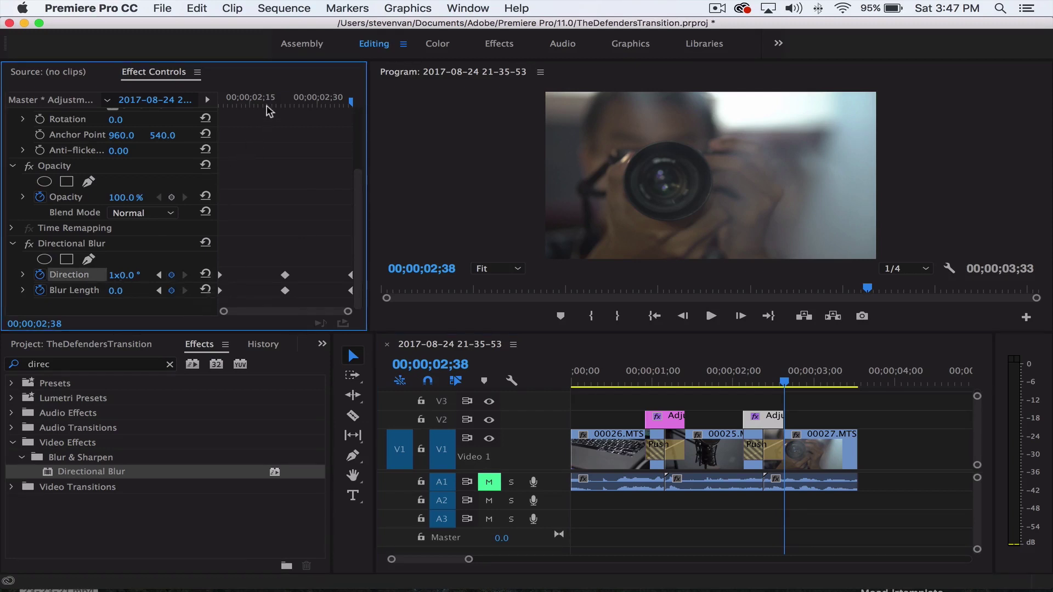
Step: Scrub through the second transition and play the sequence from 00;00;00;24 to review both blurred transitions
{"action": "left_click_drag", "start_coordinate": [270, 106], "coordinate": [296, 106]}
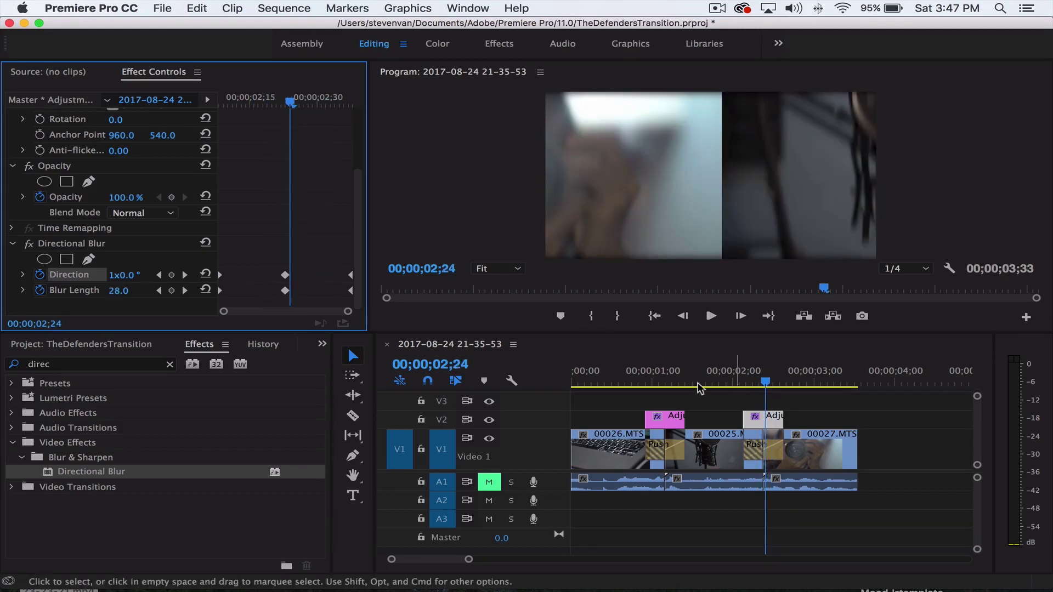
{"action": "left_click", "coordinate": [606, 373]}
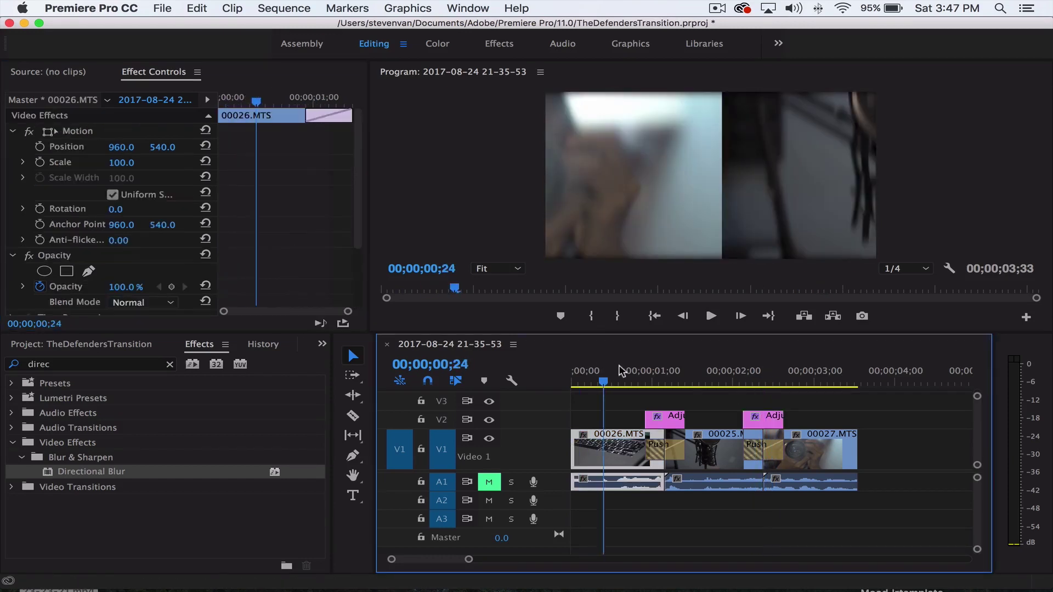
{"action": "key", "text": "space"}
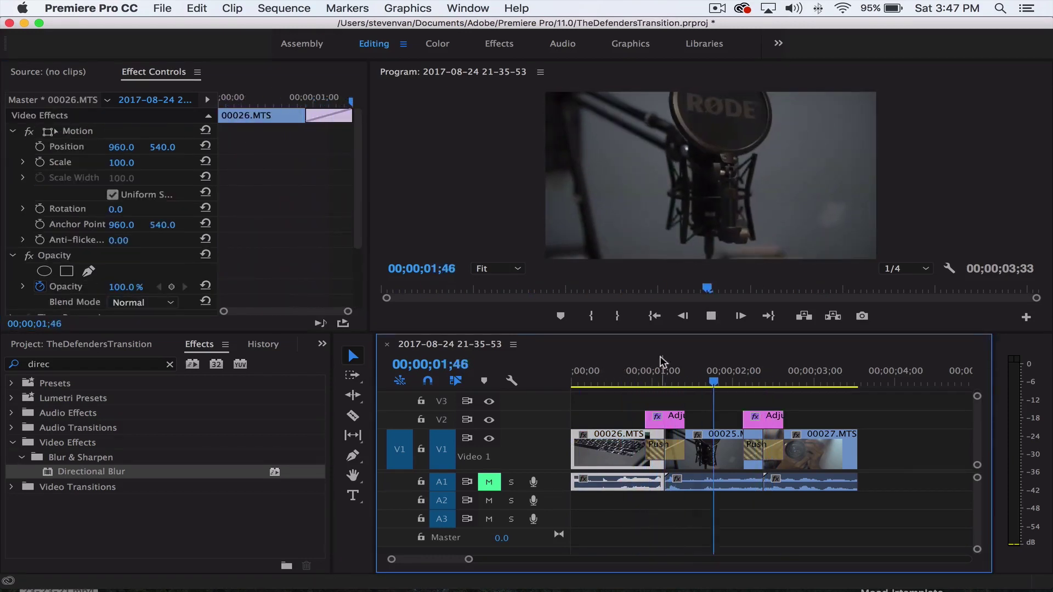
{"action": "key", "text": "space"}
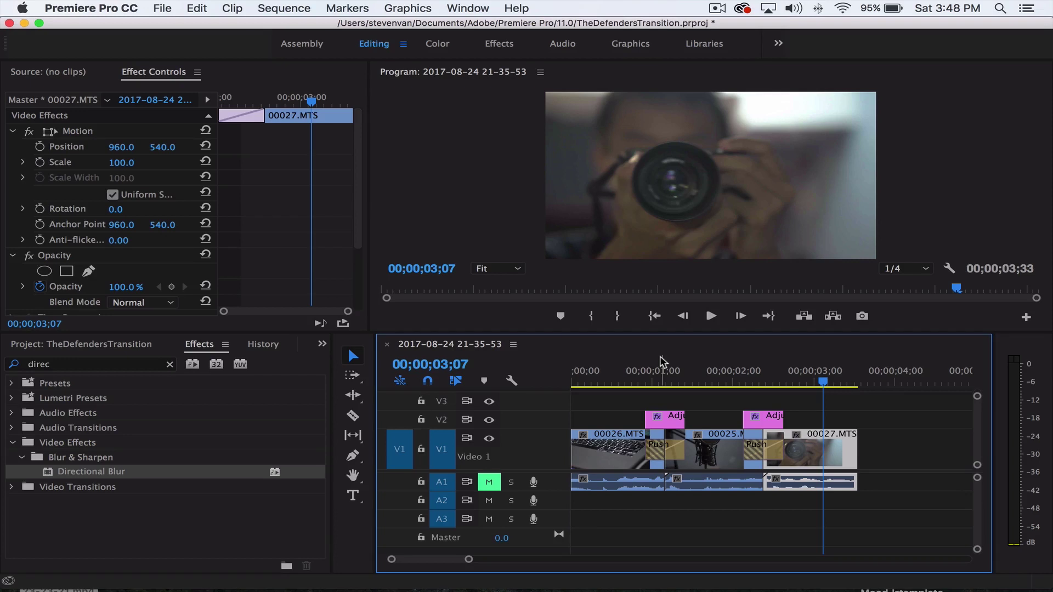